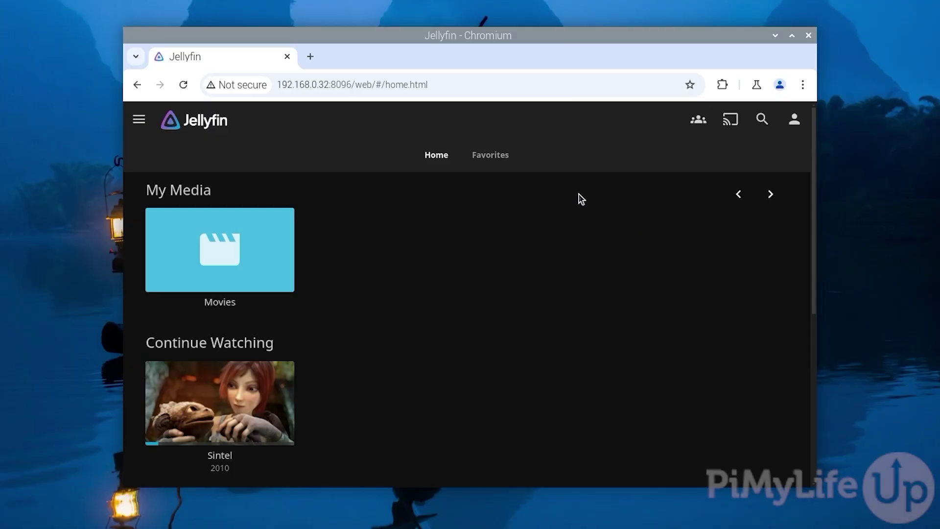
# Open the Movies library from Jellyfin's navigation drawer
pyautogui.scroll(-5, 578, 203)
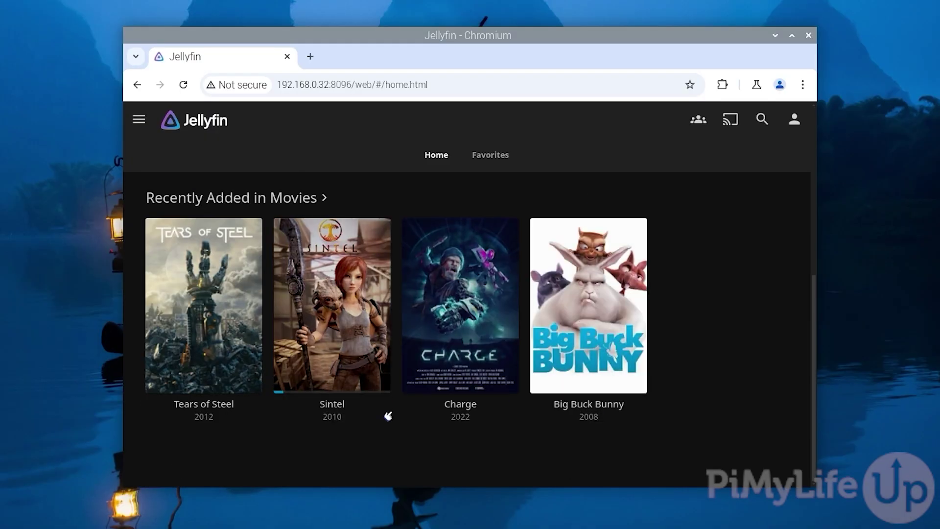
pyautogui.click(140, 118)
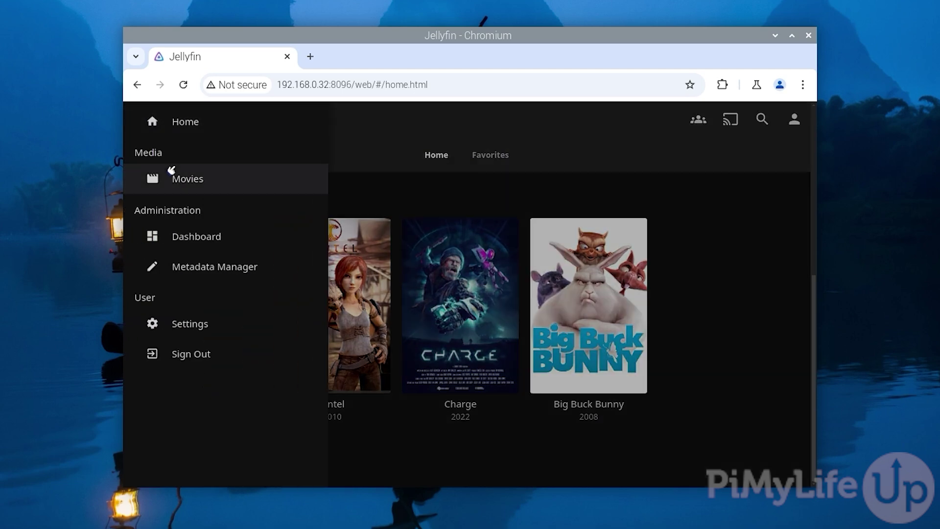
pyautogui.click(177, 181)
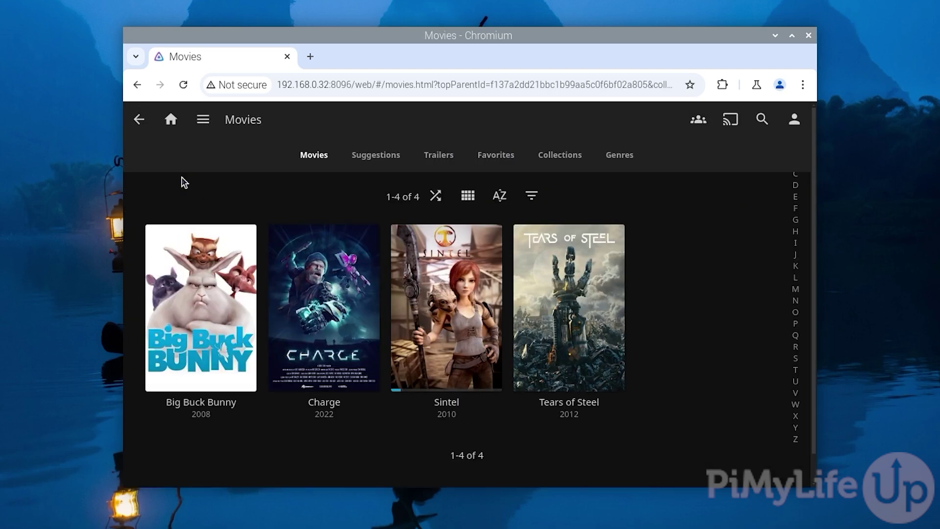
# Open Charge (2022) and scroll through its media info, cast and similar titles
pyautogui.click(323, 403)
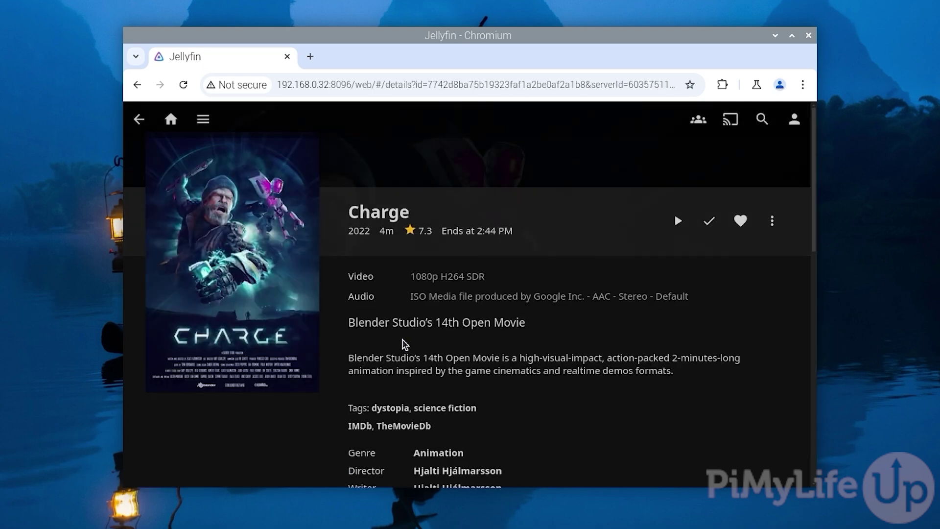
pyautogui.scroll(-5, 376, 337)
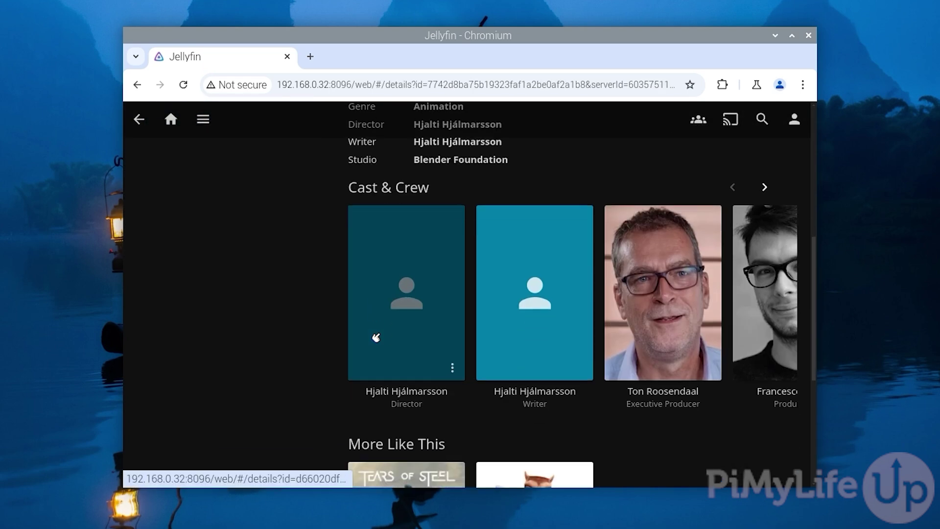
pyautogui.scroll(-2, 377, 337)
pyautogui.scroll(-2, 382, 339)
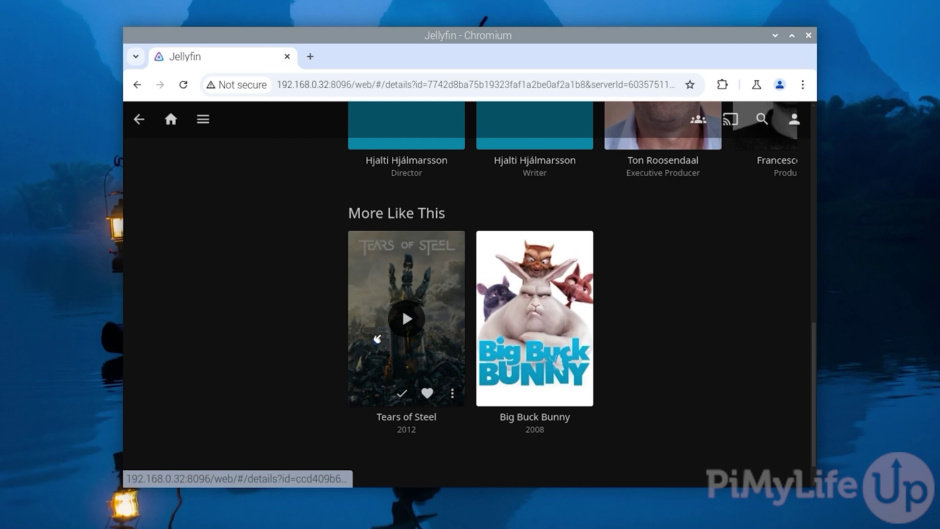
pyautogui.scroll(-1, 394, 351)
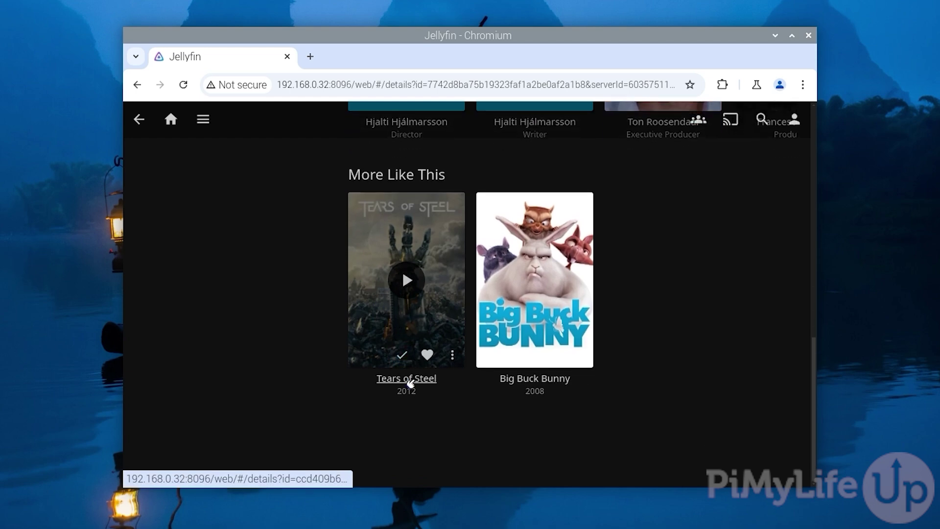
# Open Tears of Steel from More Like This and scroll through its details
pyautogui.click(410, 381)
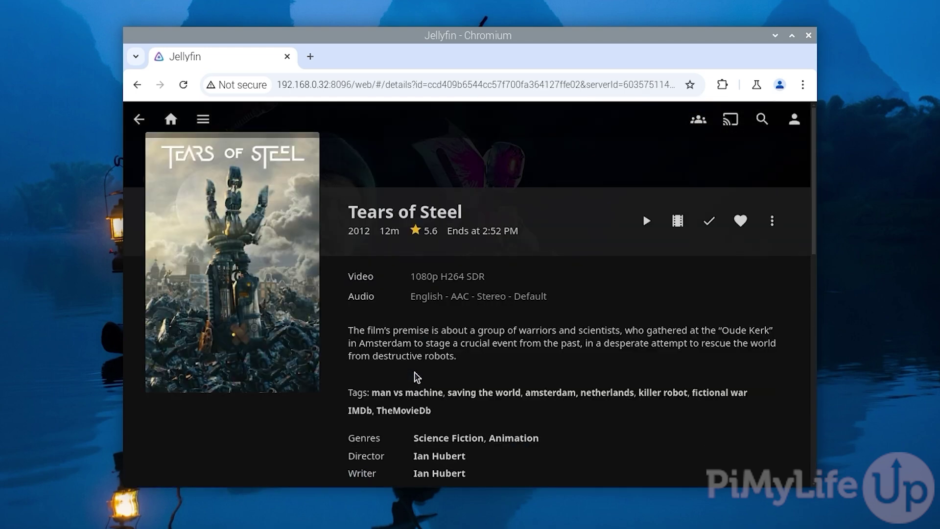
pyautogui.scroll(-3, 427, 344)
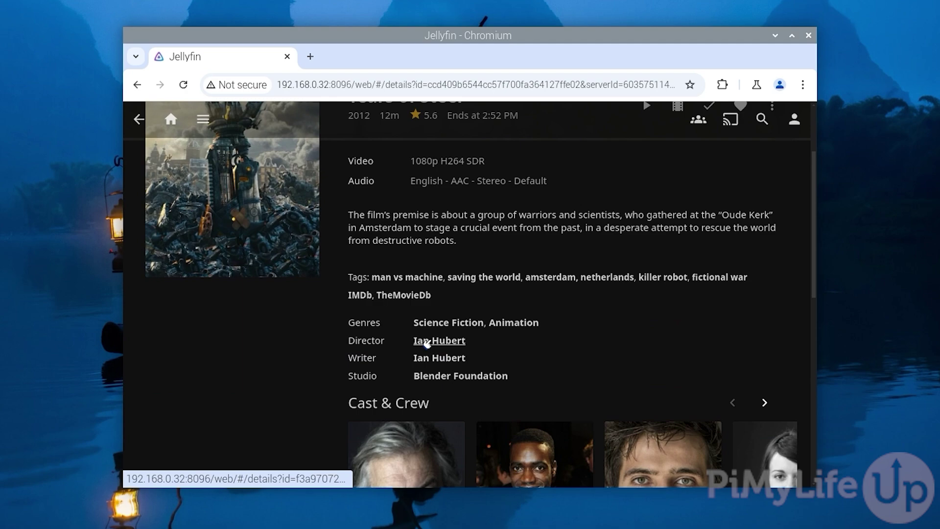
pyautogui.scroll(-3, 427, 344)
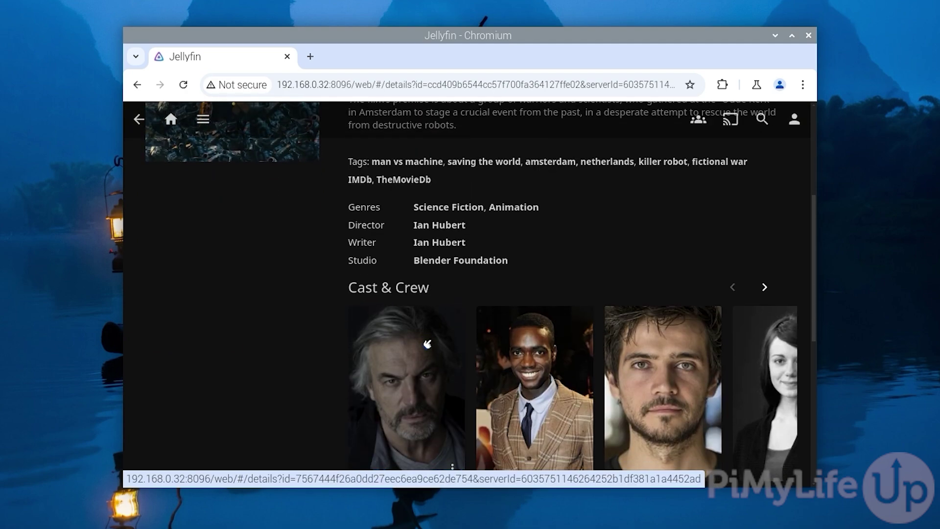
pyautogui.scroll(-5, 504, 356)
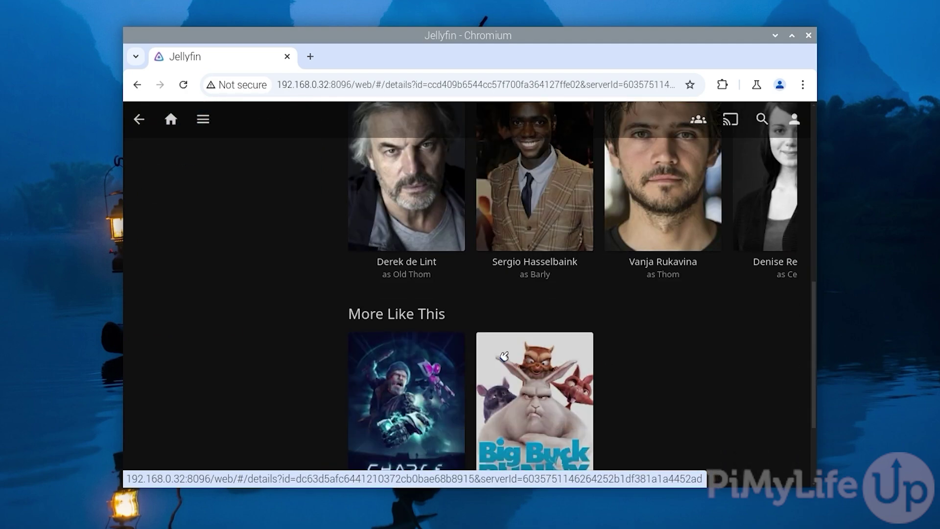
pyautogui.scroll(-3, 504, 356)
pyautogui.scroll(-1, 504, 356)
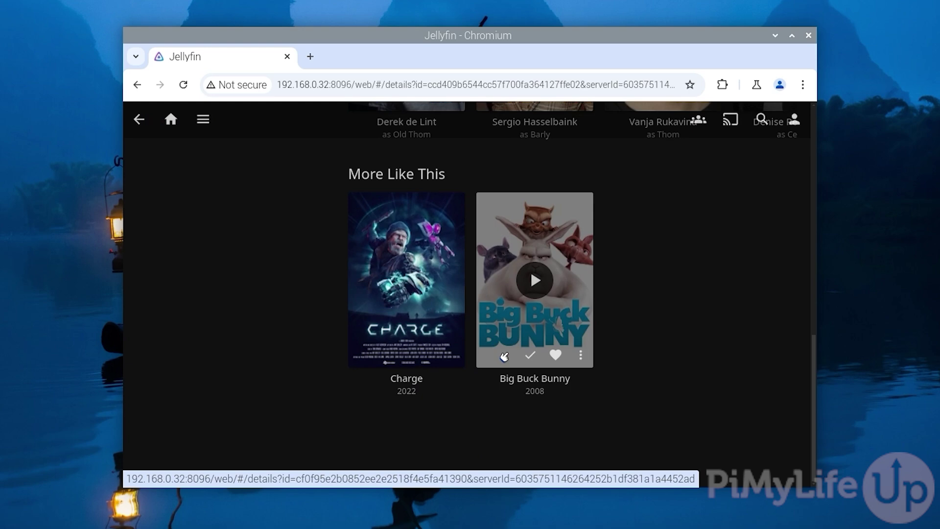
# Open Big Buck Bunny's details page and scroll through it
pyautogui.click(514, 379)
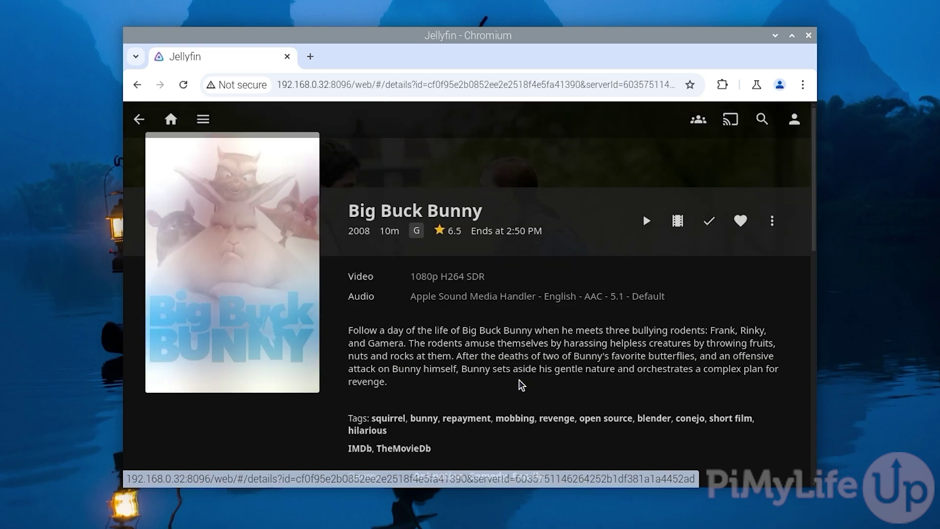
pyautogui.scroll(-3, 520, 370)
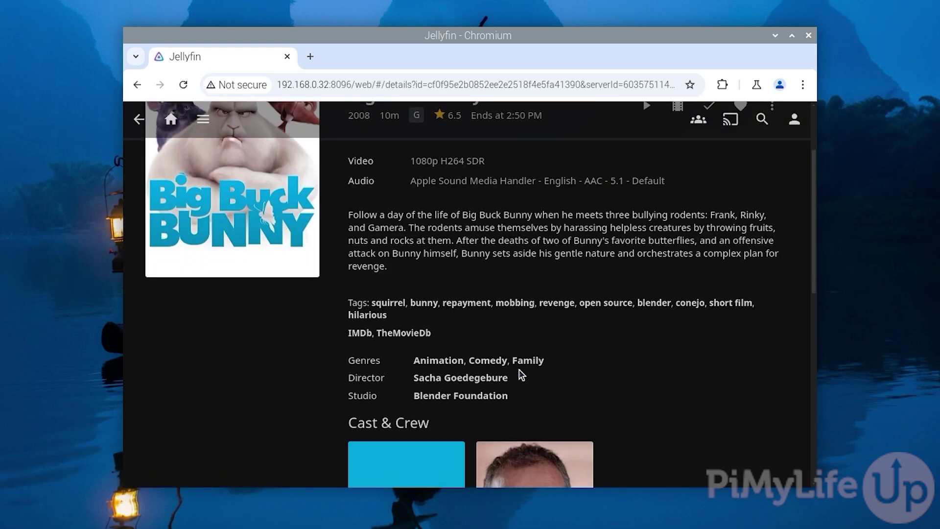
pyautogui.scroll(-6, 520, 375)
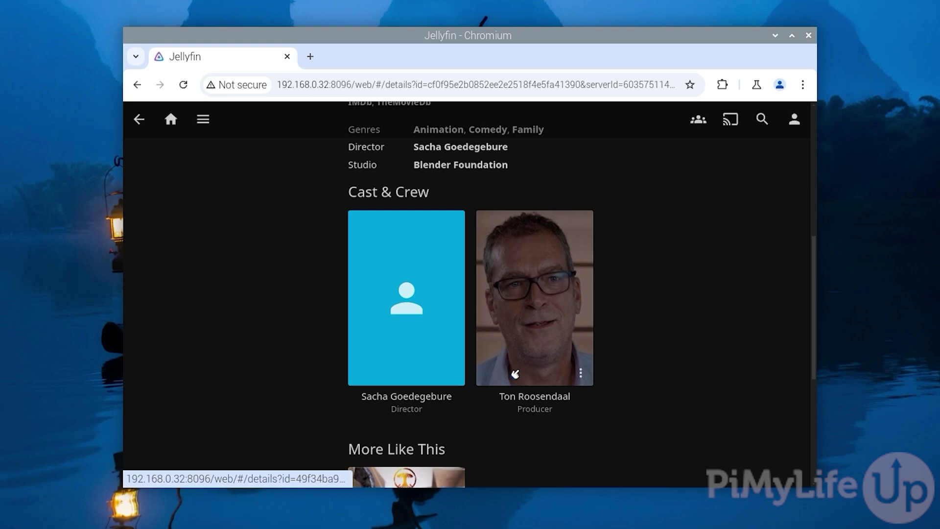
pyautogui.scroll(-3, 520, 374)
pyautogui.scroll(-3, 522, 374)
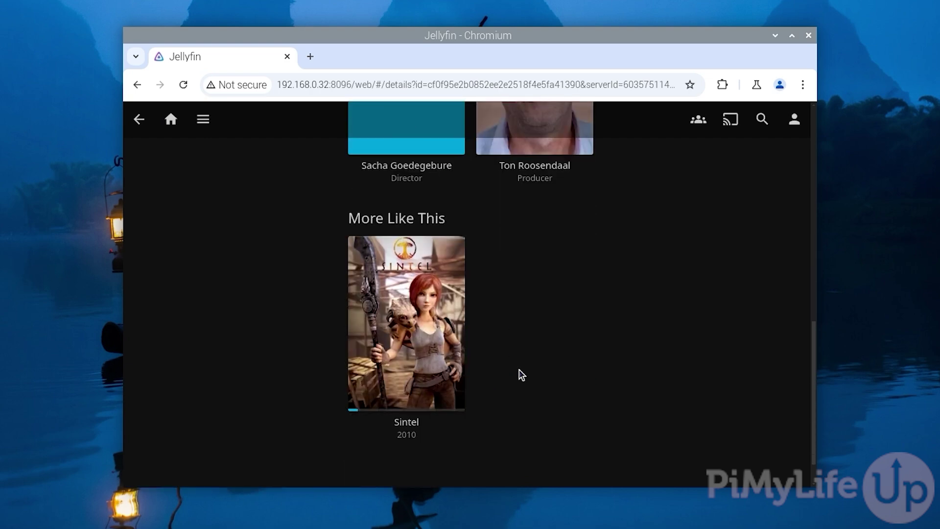
pyautogui.scroll(-2, 521, 375)
# Open Sintel (2010) from the similar titles and scroll its details page
pyautogui.click(406, 384)
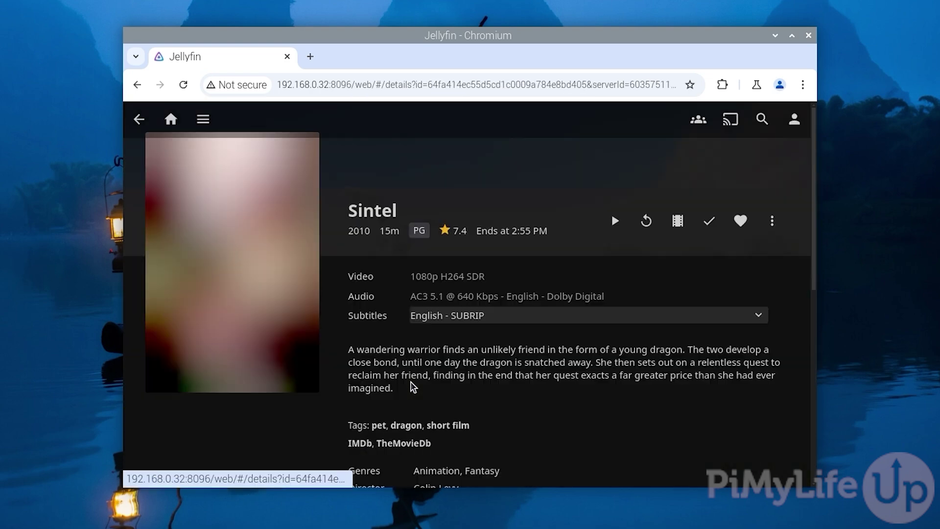
pyautogui.scroll(-3, 413, 385)
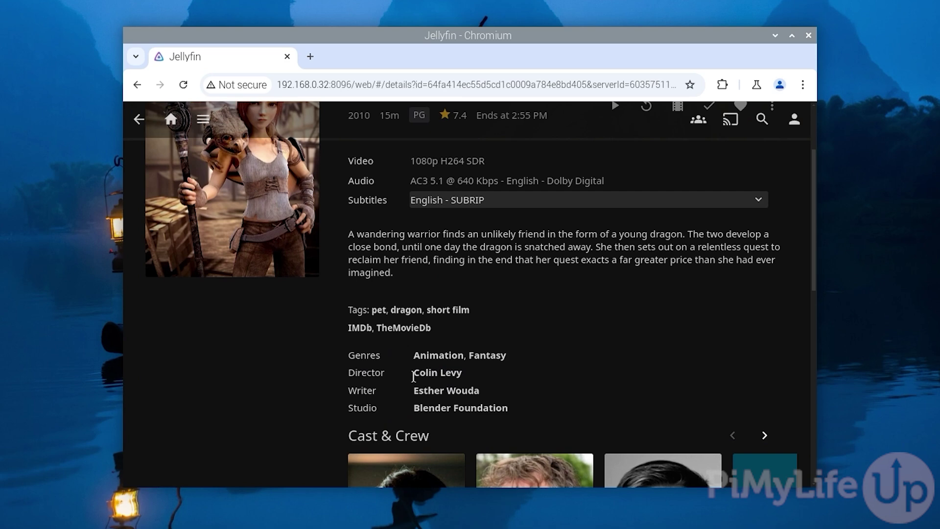
pyautogui.scroll(-9, 411, 379)
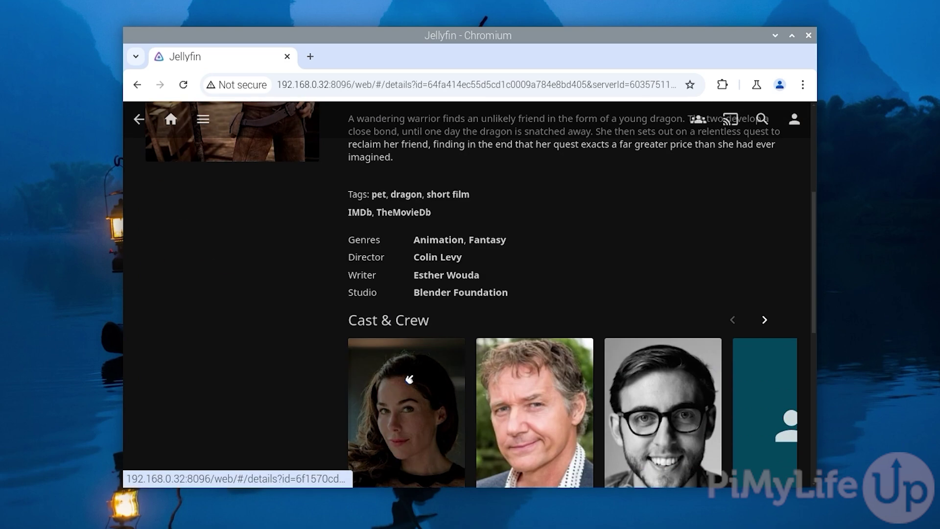
pyautogui.scroll(-3, 409, 379)
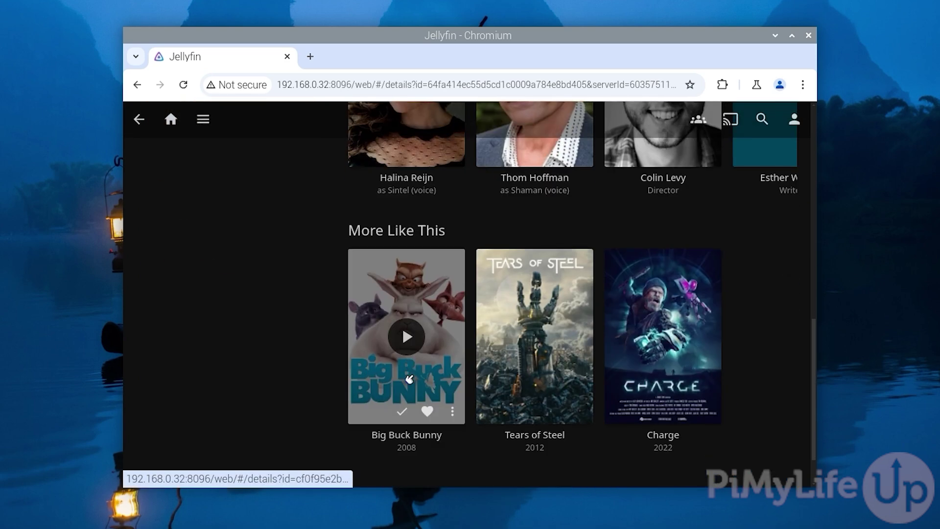
pyautogui.scroll(-2, 410, 379)
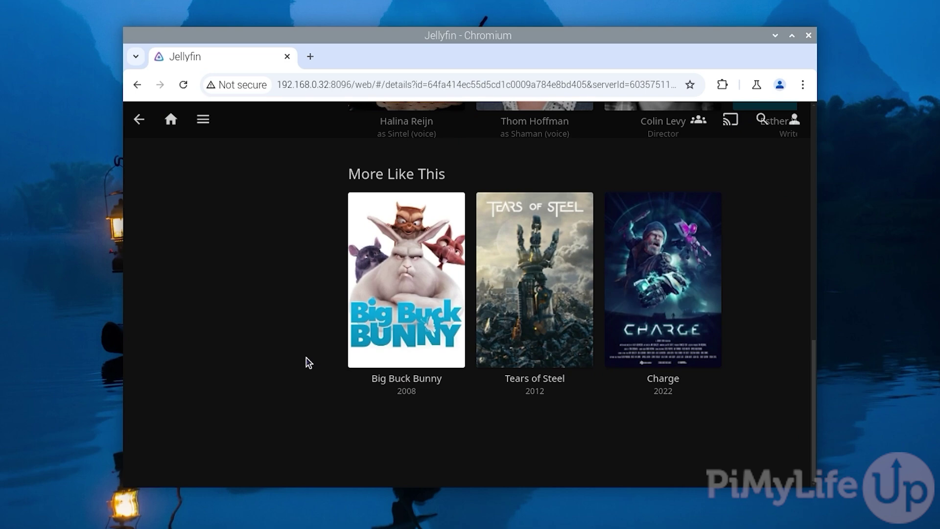
# Return to the Jellyfin home page and go to the server Dashboard
pyautogui.click(168, 125)
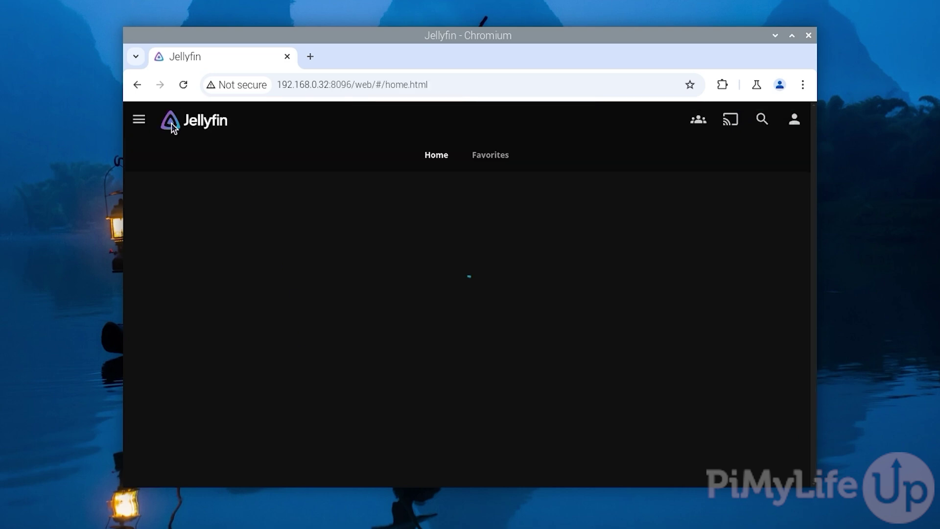
pyautogui.click(139, 121)
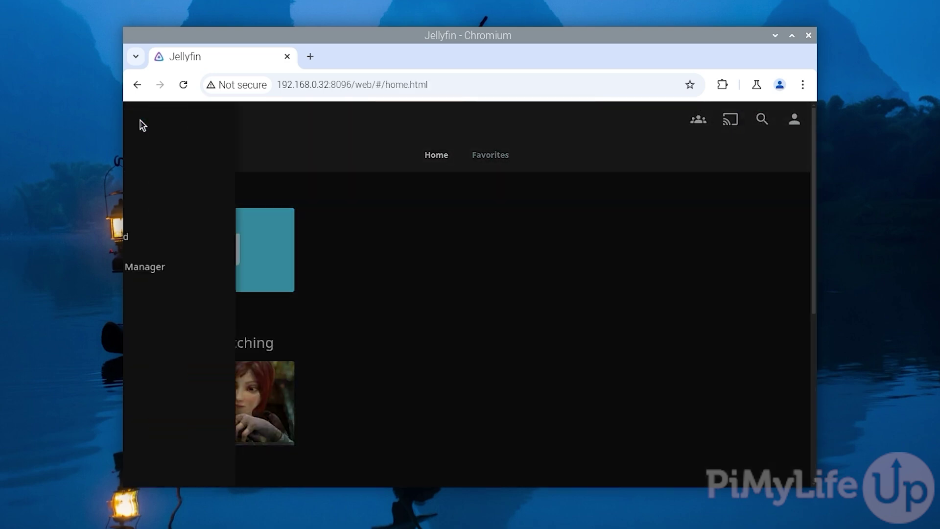
pyautogui.click(180, 250)
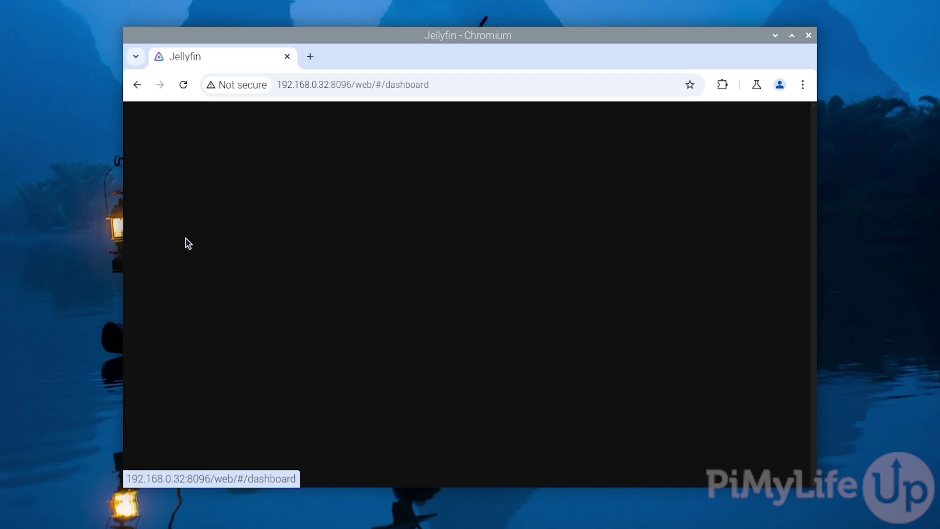
pyautogui.scroll(-10, 473, 258)
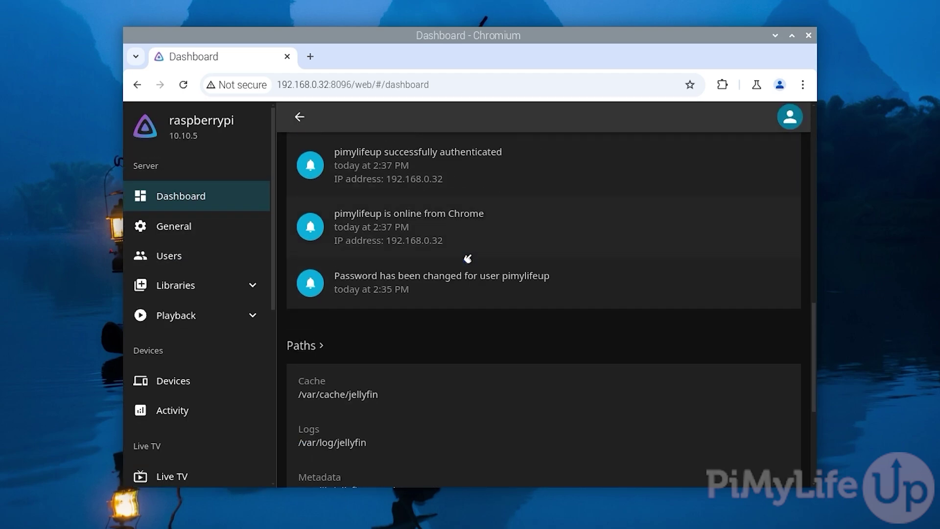
pyautogui.scroll(-5, 468, 259)
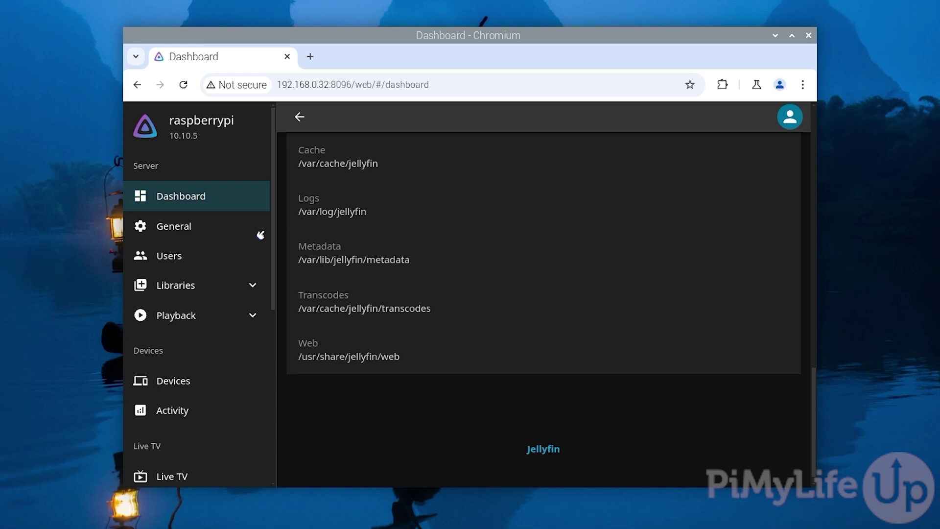
# Open General settings and review display language, cache and metadata paths, and Quick Connect
pyautogui.click(237, 230)
pyautogui.scroll(-2, 509, 265)
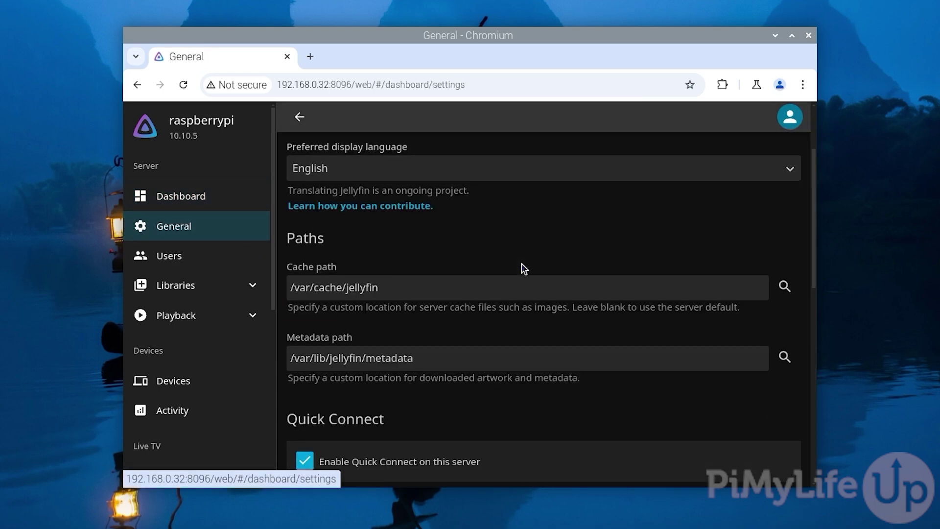
pyautogui.scroll(-8, 522, 263)
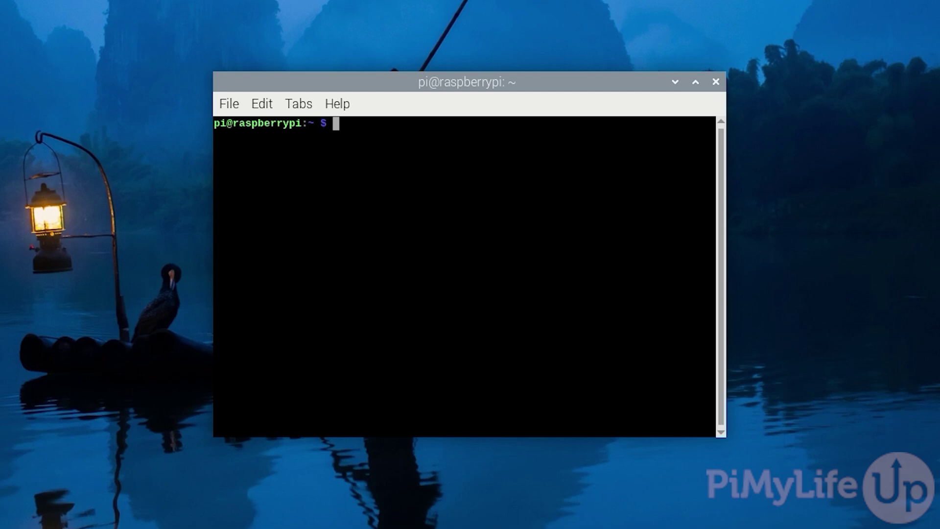
# Run sudo apt update, then sudo apt upgrade -y to upgrade the system
pyautogui.write('sudo apt update')
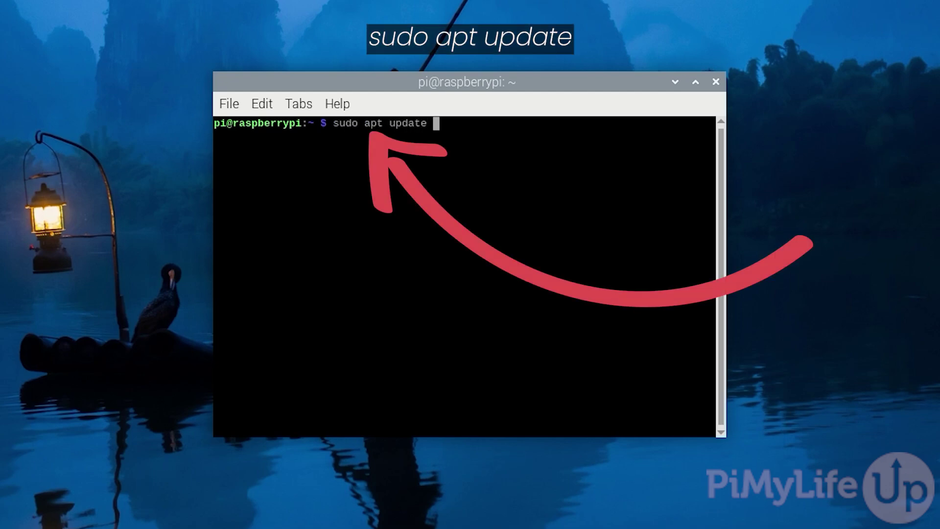
pyautogui.press('BackSpace')
pyautogui.press('Return')
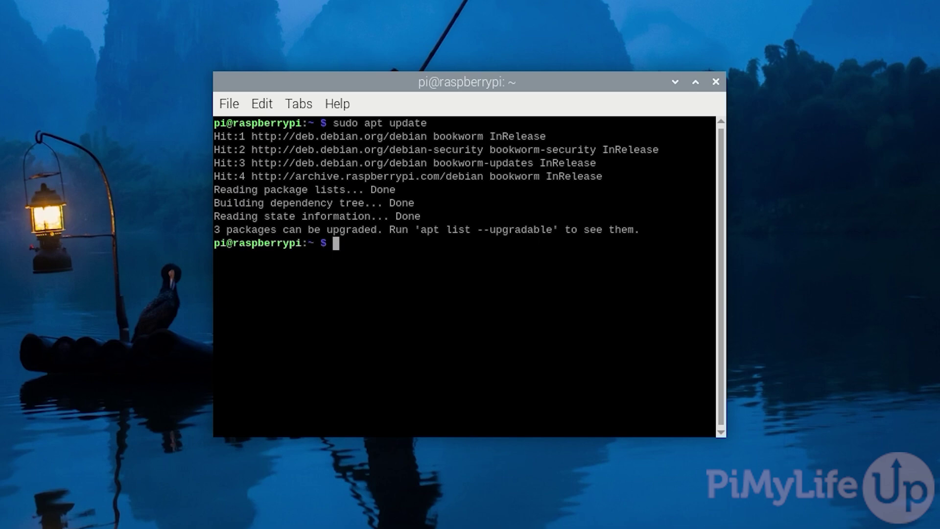
pyautogui.write('sudo apt upgrad')
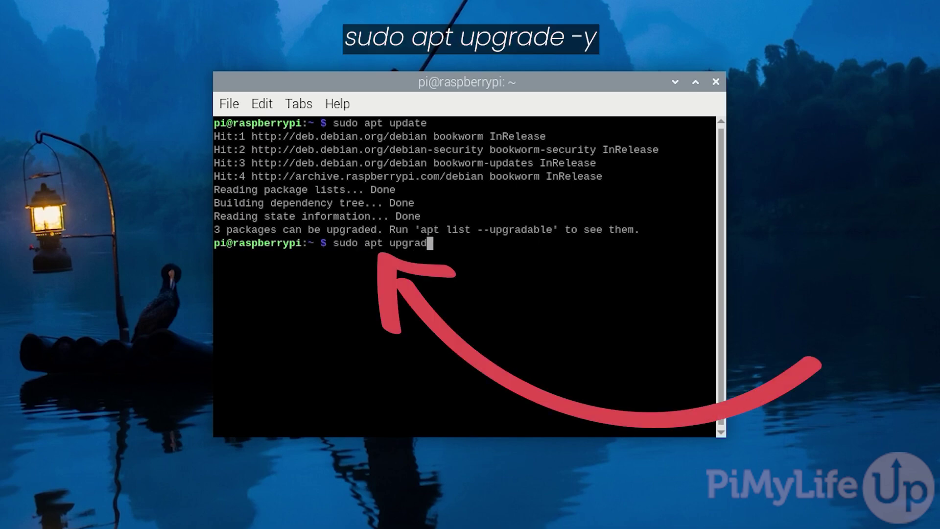
pyautogui.write('e -y')
pyautogui.press('Return')
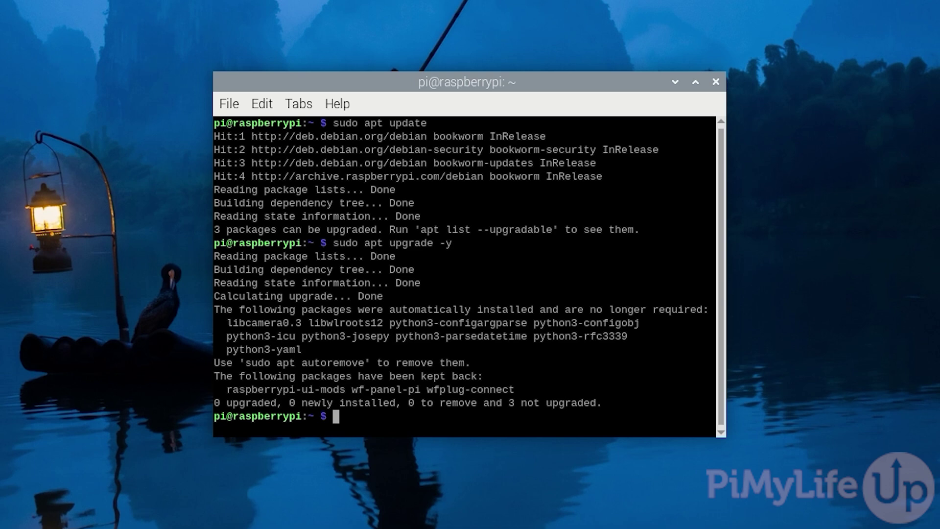
# Run sudo apt install curl lsb-release -y; both are already newest
pyautogui.write('sudo ')
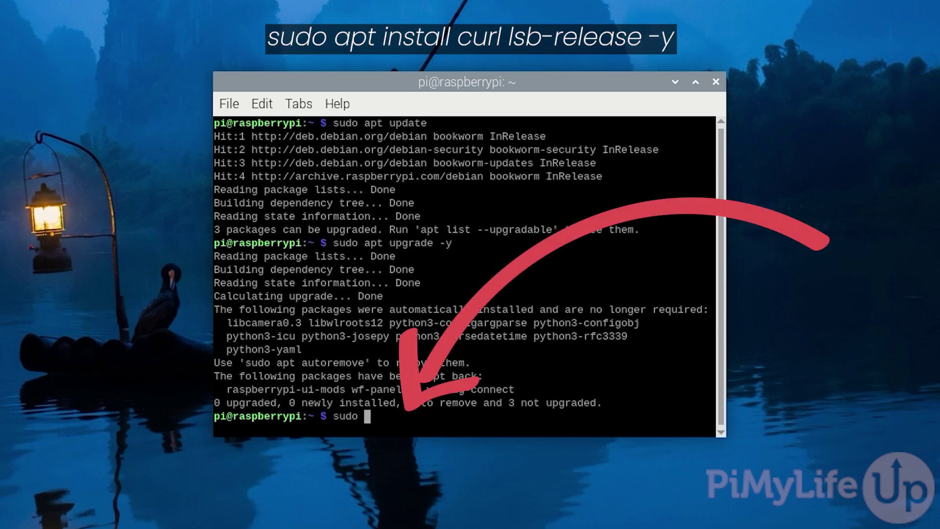
pyautogui.write('apt install cu')
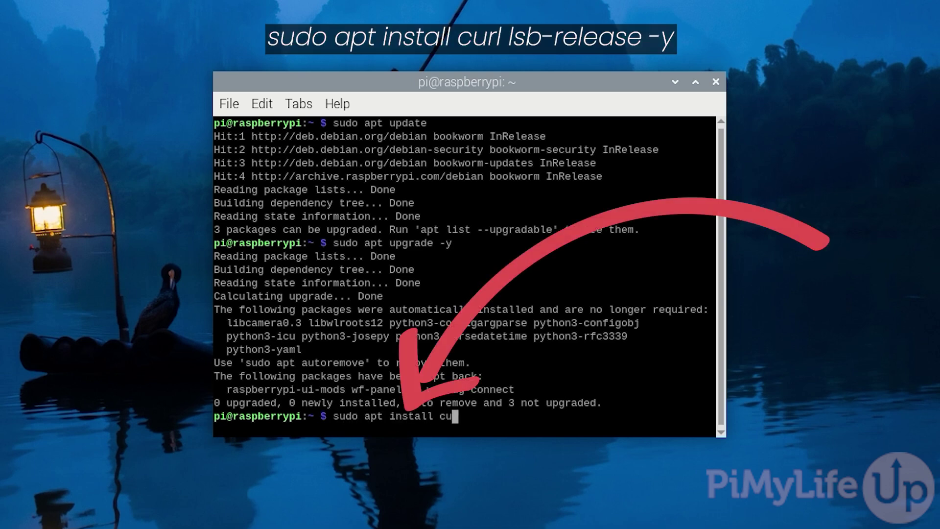
pyautogui.write('rl lsb-release -y')
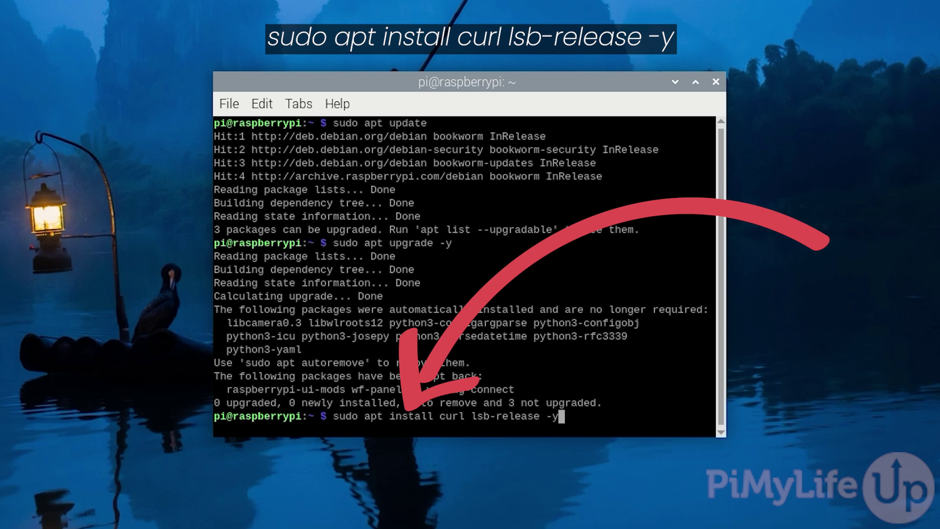
pyautogui.press('Return')
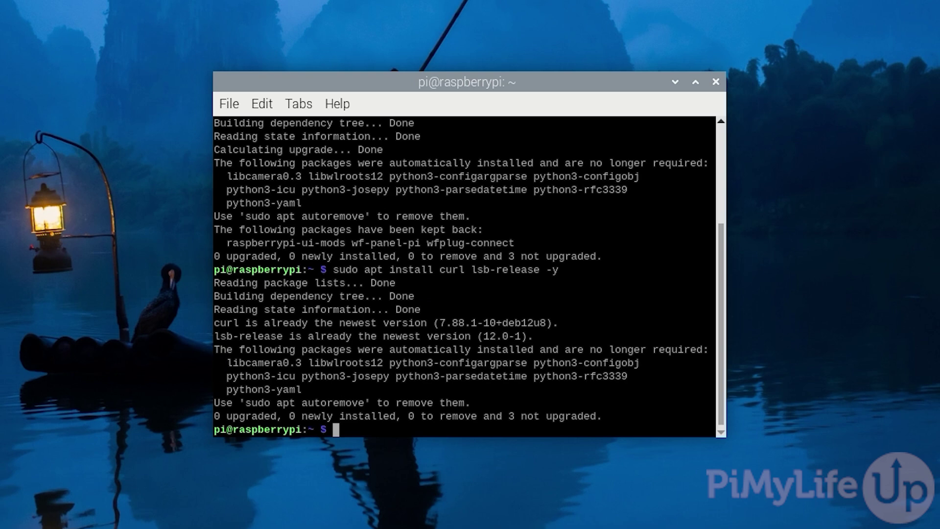
# Download the Jellyfin GPG key with curl and save it as /usr/share/keyrings/jellyfin-archive-keyring.gpg
pyautogui.write('curl h')
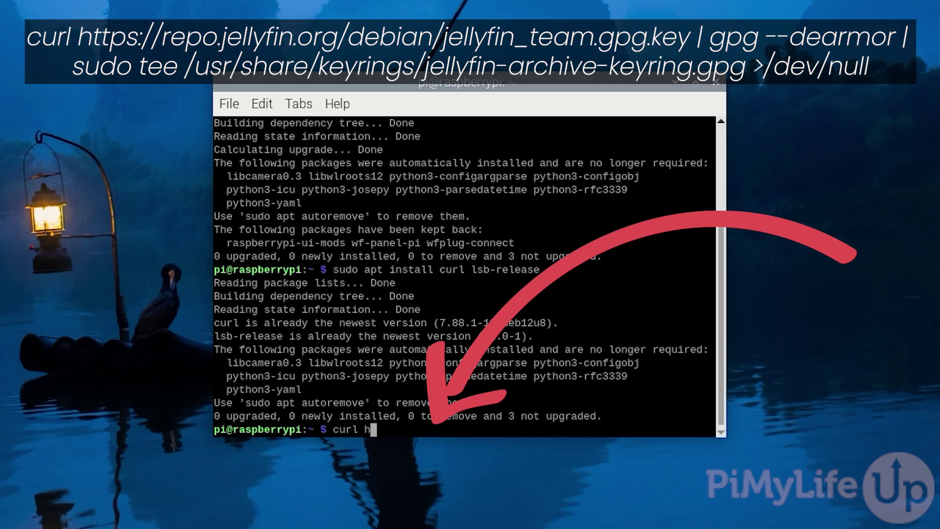
pyautogui.write('ttps://repo.')
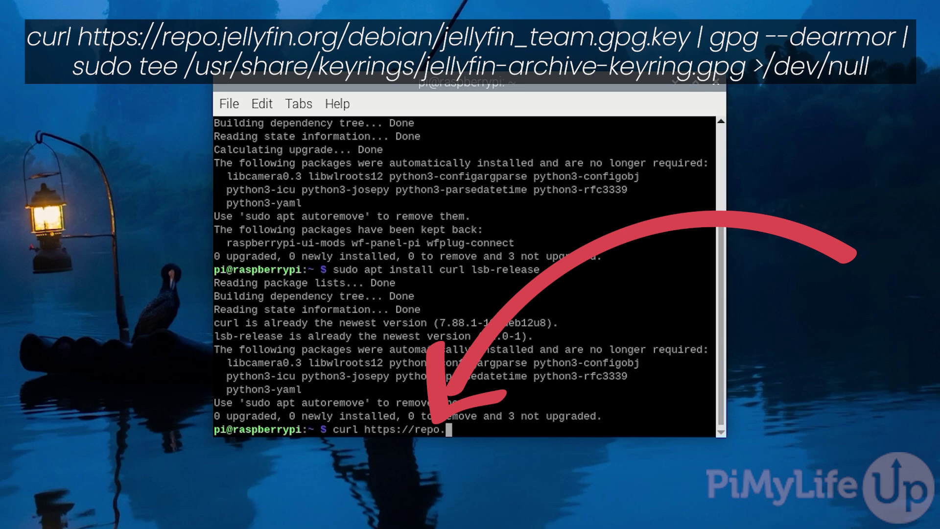
pyautogui.write('jellyfin.org/d')
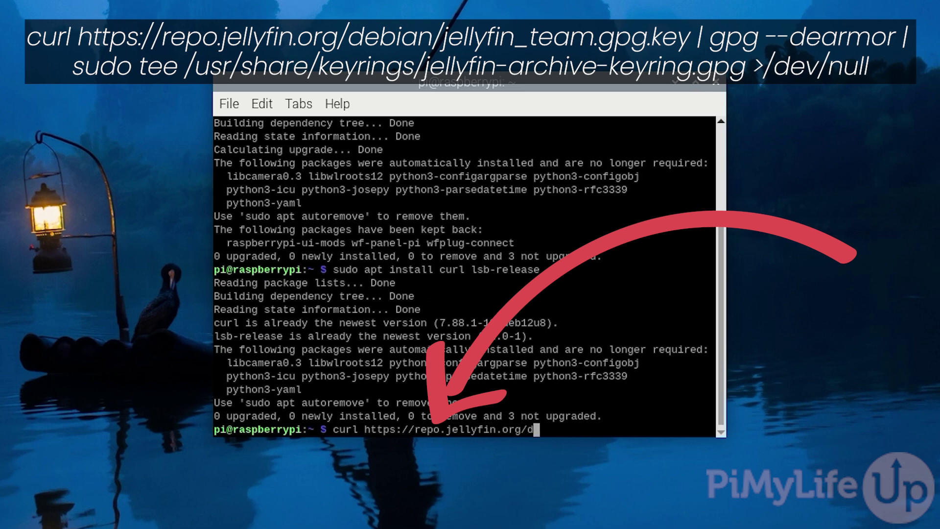
pyautogui.write('ebian/je')
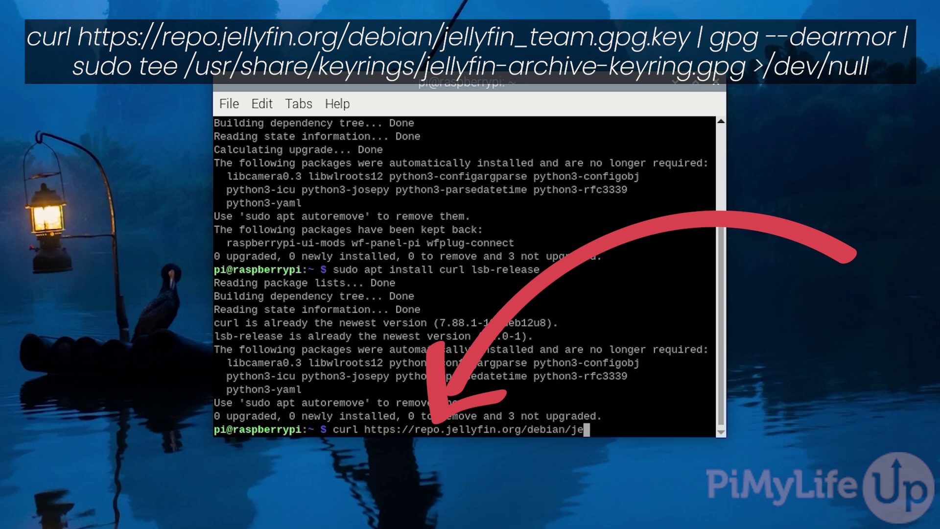
pyautogui.write('llyfin_team')
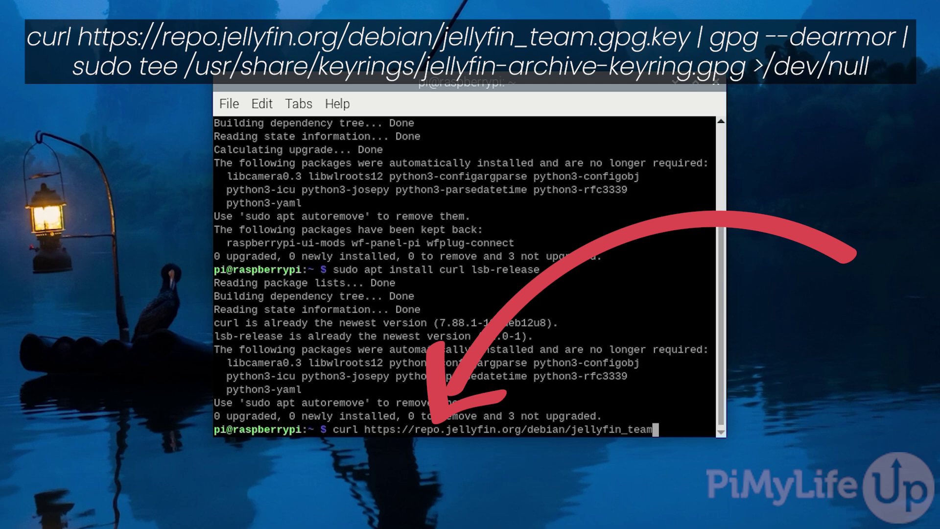
pyautogui.write('.gpg.key | ')
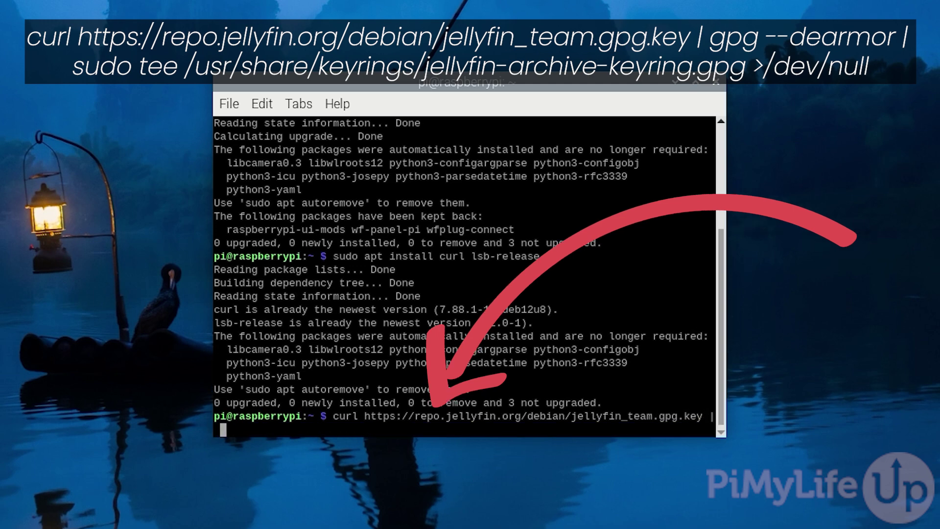
pyautogui.write('gpg')
pyautogui.write(' --dearmor |')
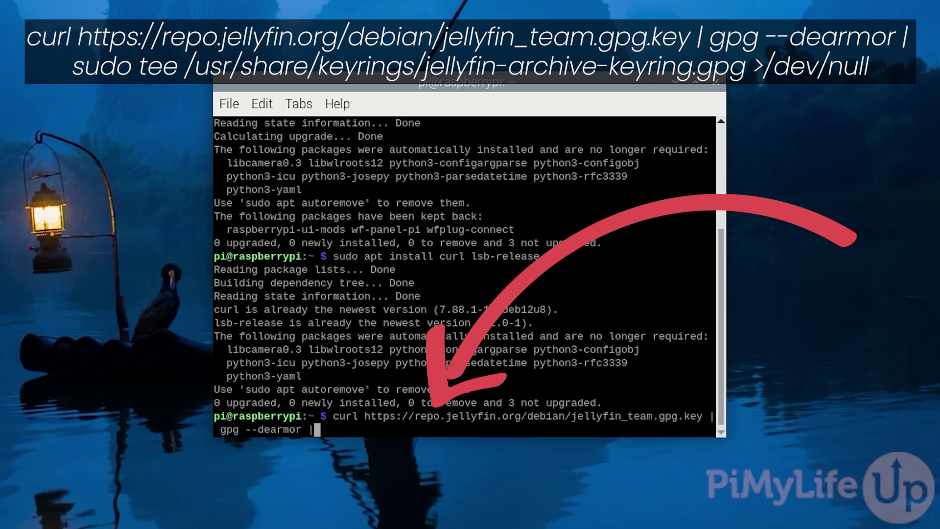
pyautogui.write(' sudo tee ')
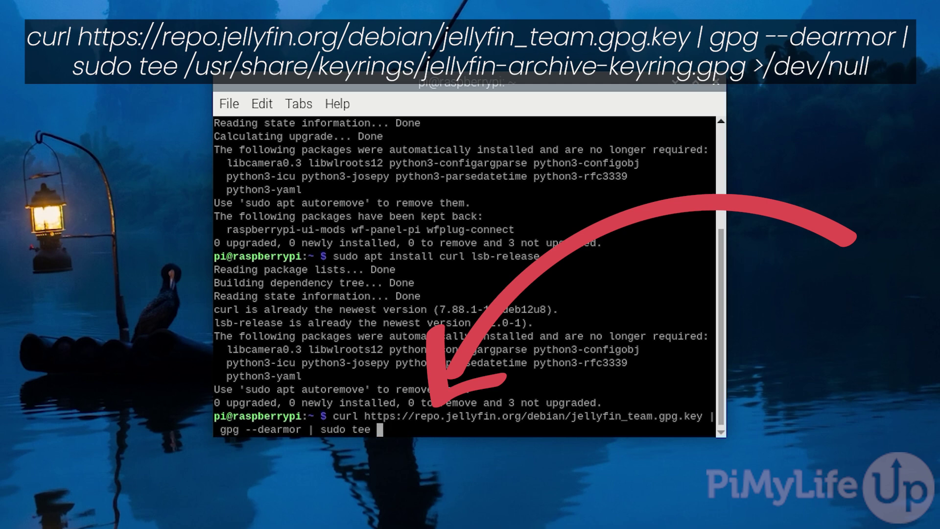
pyautogui.write('/usr/share/')
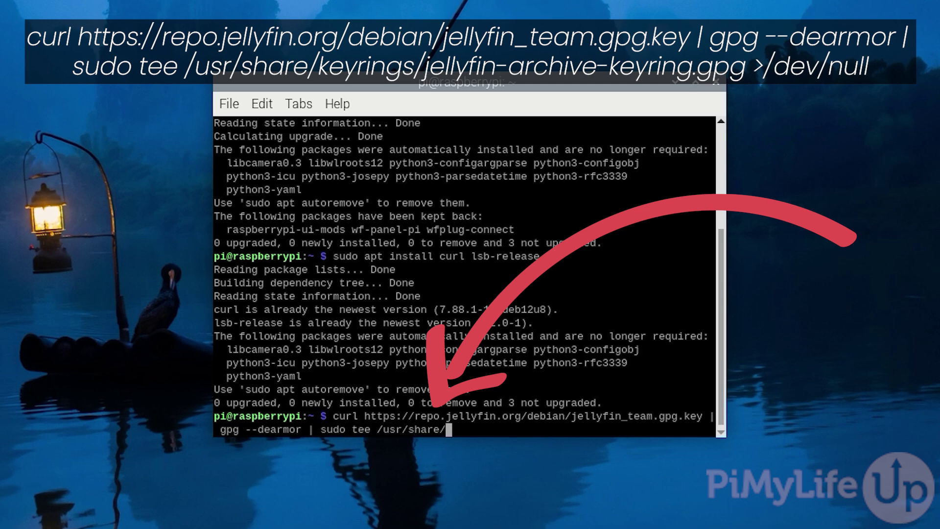
pyautogui.write('keyrings/jel')
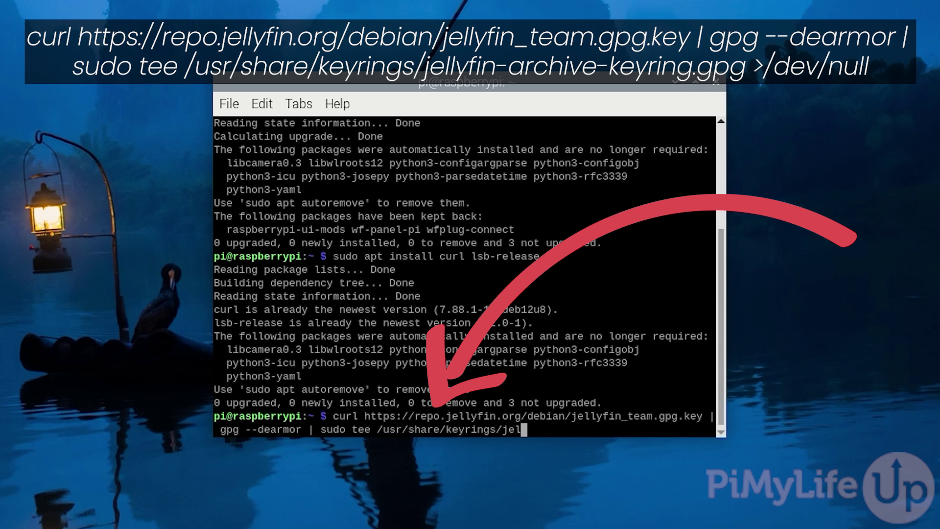
pyautogui.write('lyfin-archive-ke')
pyautogui.write('yri')
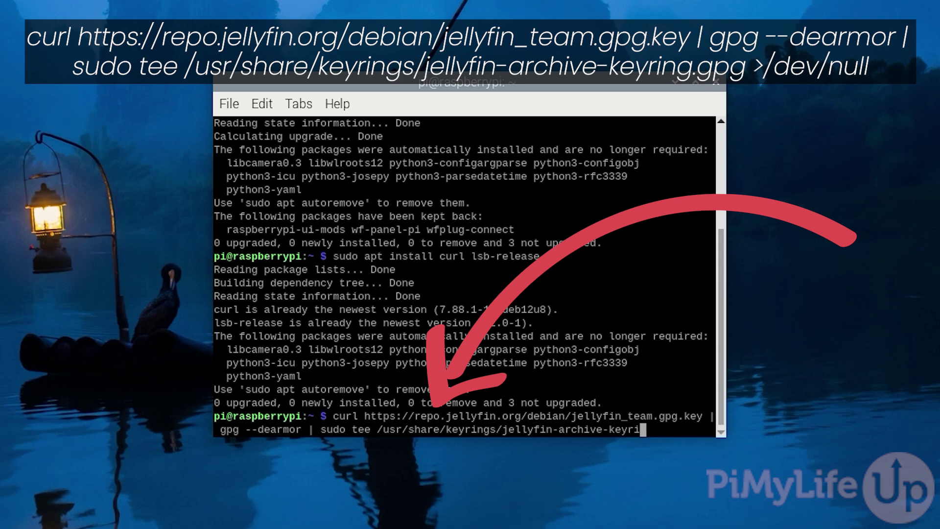
pyautogui.write('ng.gpg >')
pyautogui.write('/dev')
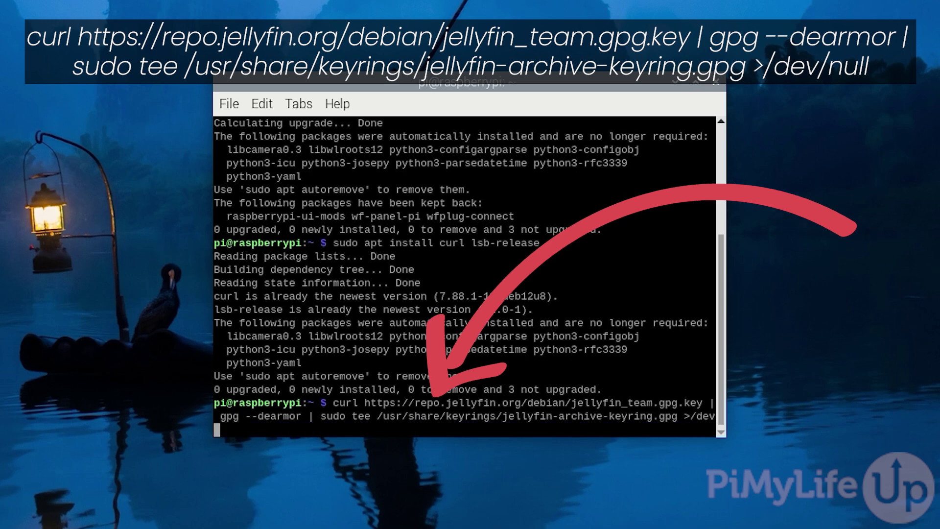
pyautogui.write('/null')
pyautogui.press('Return')
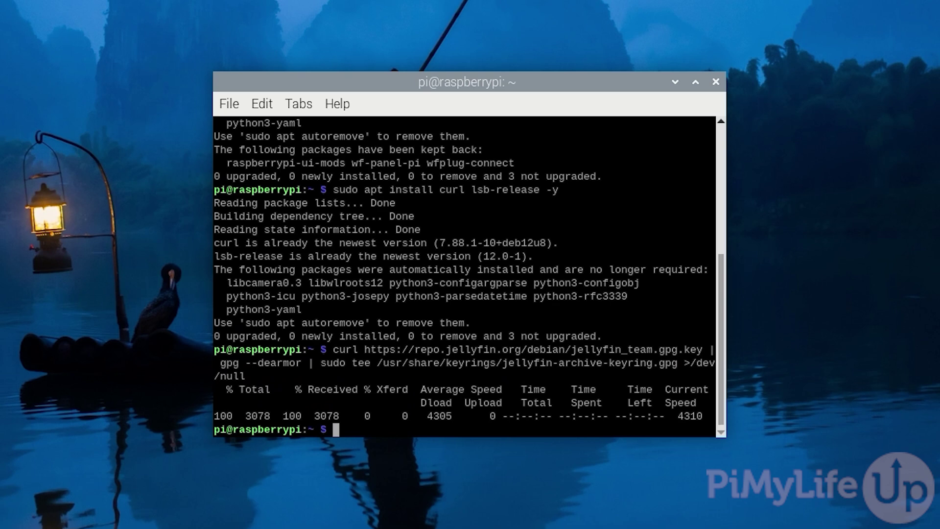
# Write the Jellyfin arm64 bookworm main repository line to /etc/apt/sources.list.d/jellyfin.list
pyautogui.write('echo "deb')
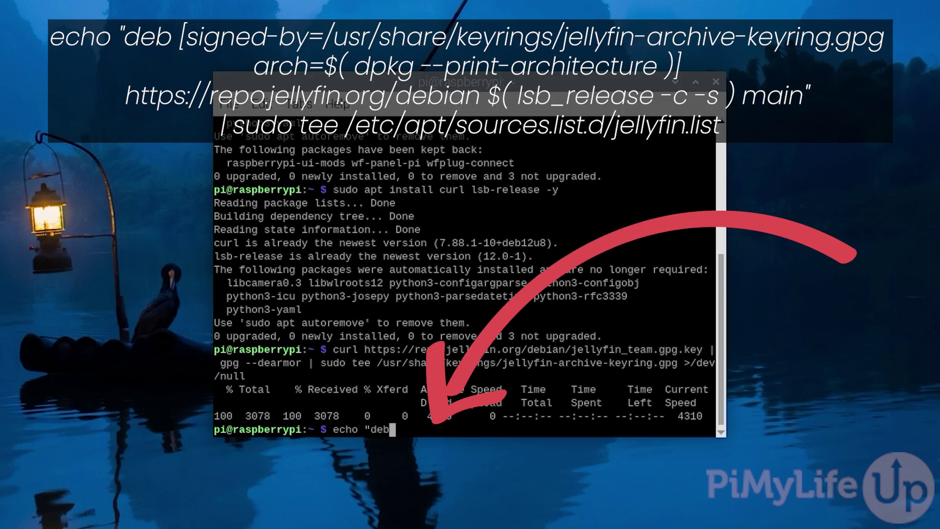
pyautogui.write(' [signed-b')
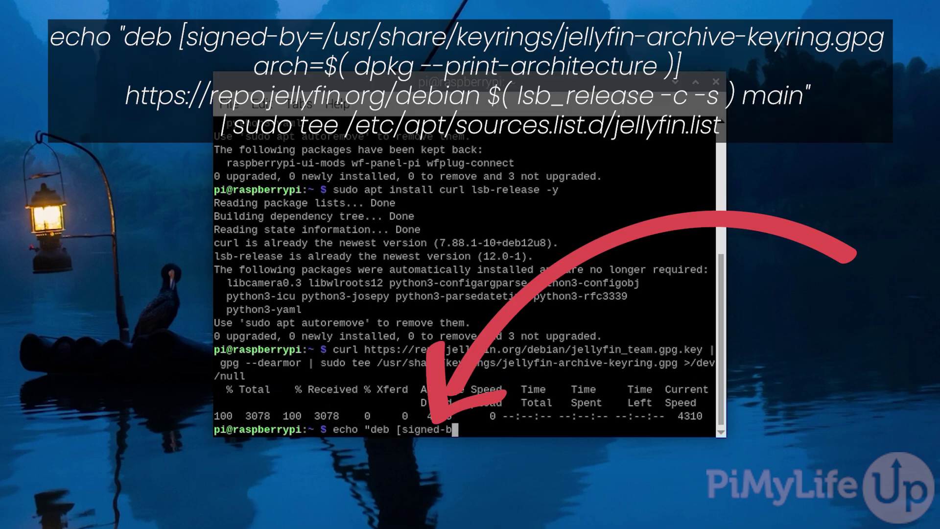
pyautogui.write('y=/usr')
pyautogui.write('/share/keyrings')
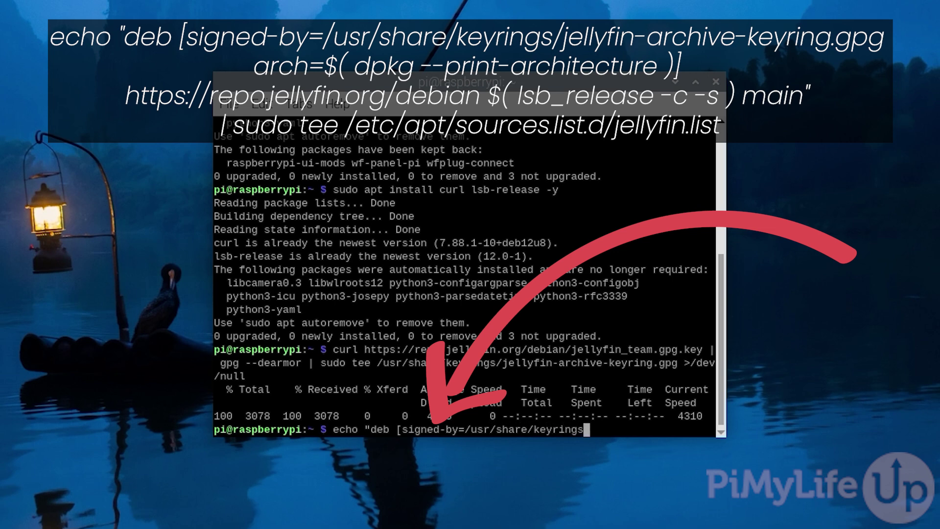
pyautogui.write('/jellyfin-arc')
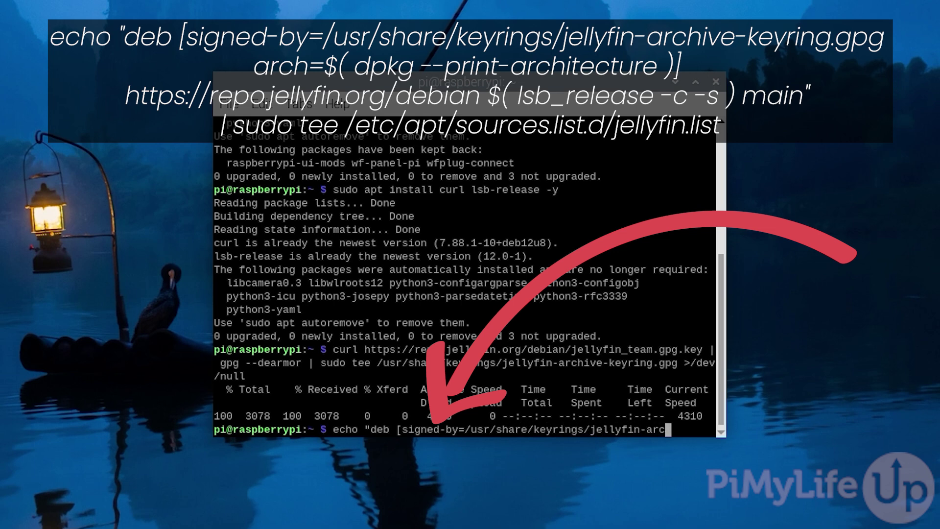
pyautogui.write('hive-')
pyautogui.write('keyring')
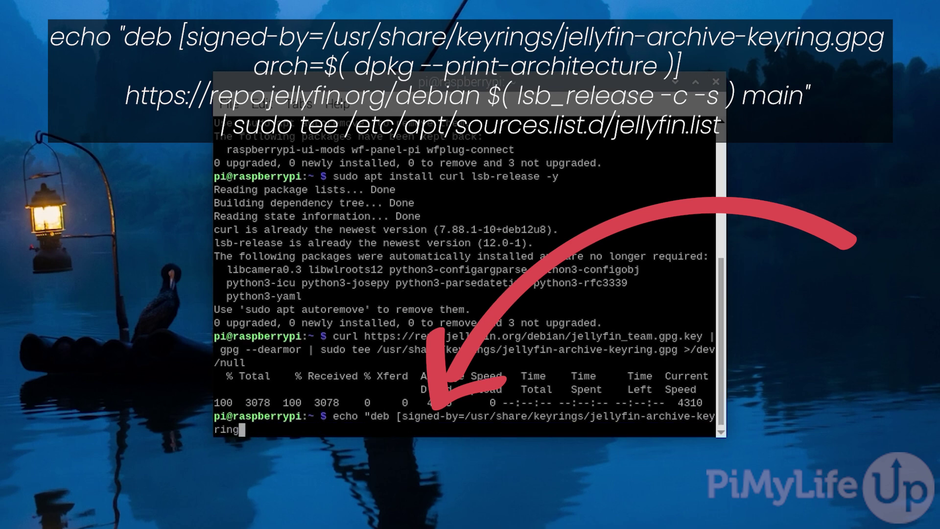
pyautogui.write('.gpg ar')
pyautogui.write('ch=$( ')
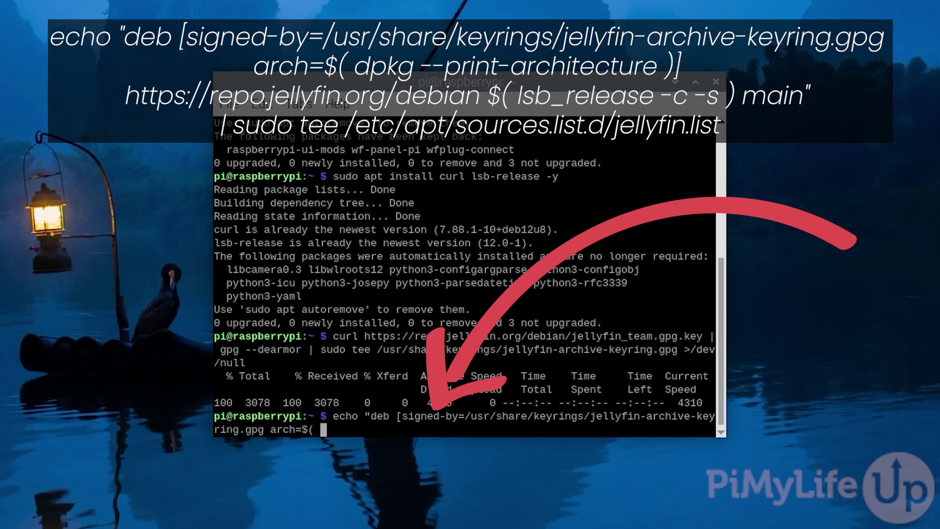
pyautogui.write('dpkg')
pyautogui.write(' --print')
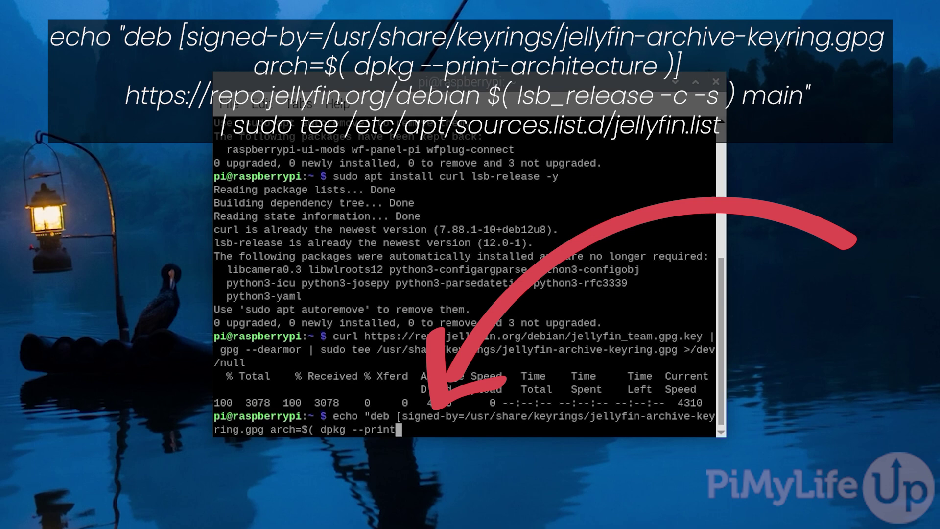
pyautogui.write('-archite')
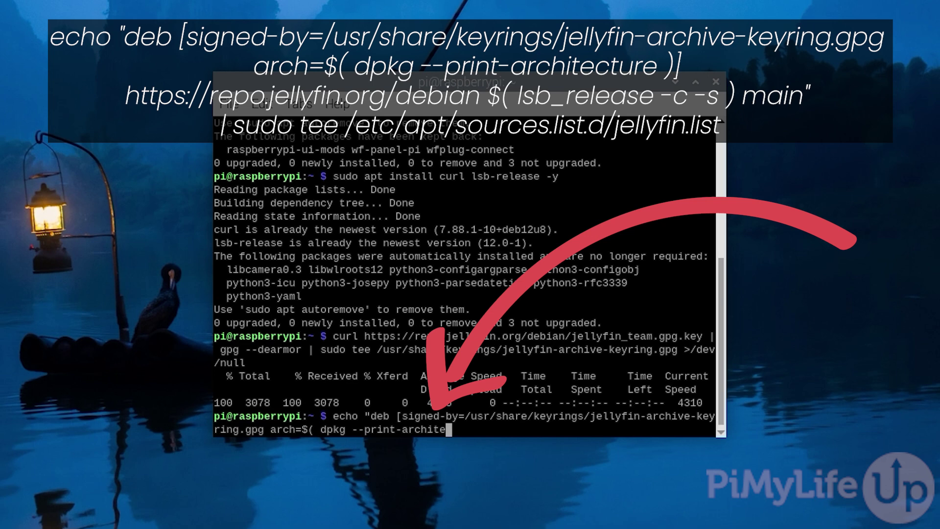
pyautogui.write('cture )')
pyautogui.write('] https:')
pyautogui.write('//')
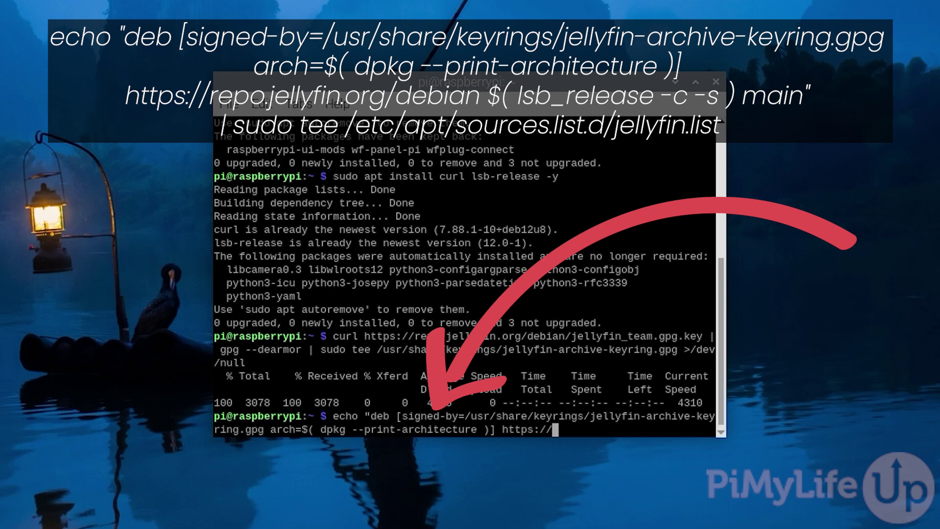
pyautogui.write('repo.jellyf')
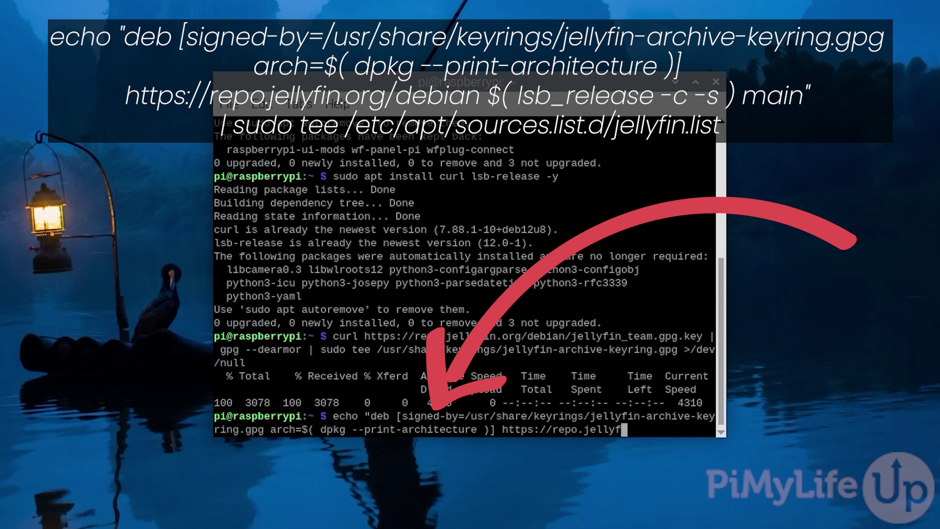
pyautogui.write('in.org/debian')
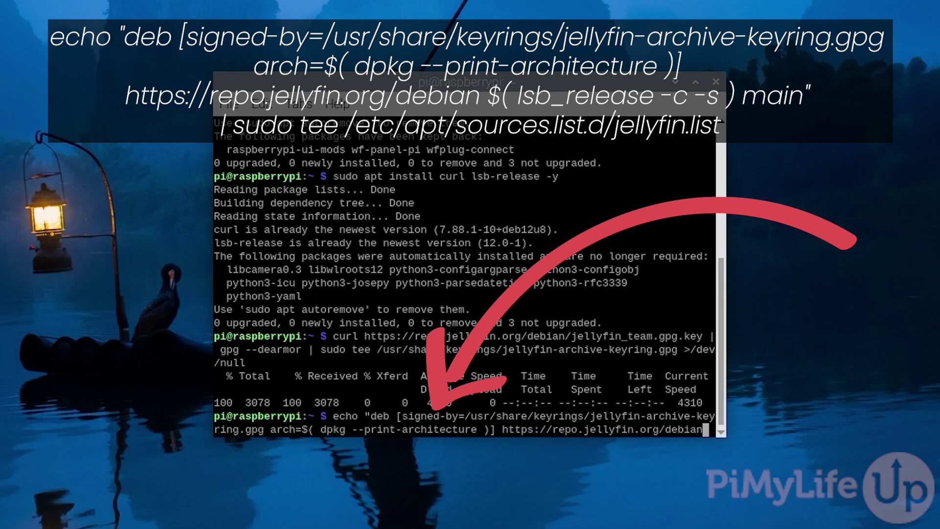
pyautogui.write(' $( ')
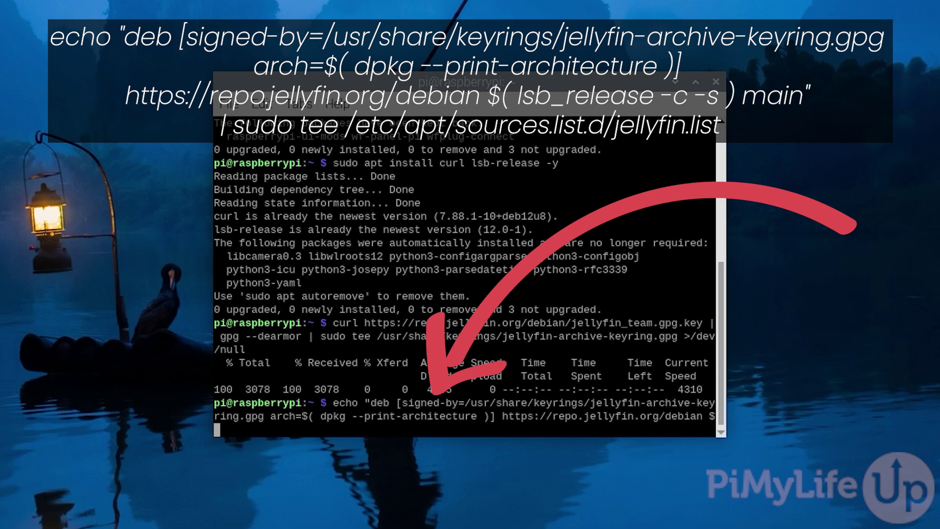
pyautogui.write('lsb_releas')
pyautogui.write('e -c ')
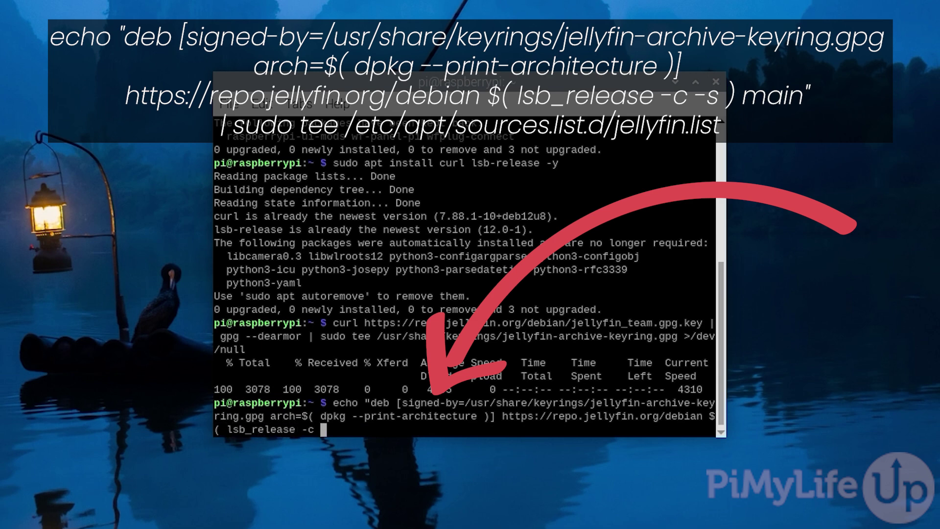
pyautogui.write('-s )')
pyautogui.write(' main"')
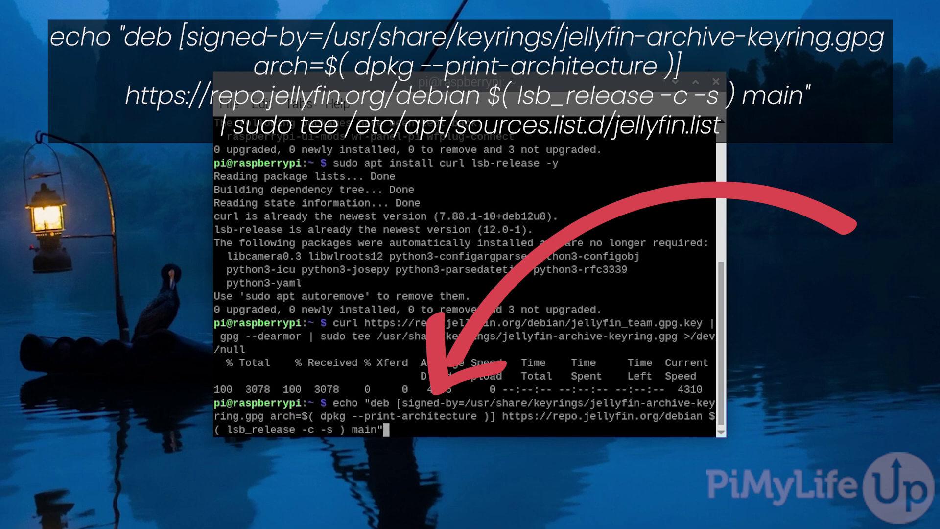
pyautogui.write(' | sudo te')
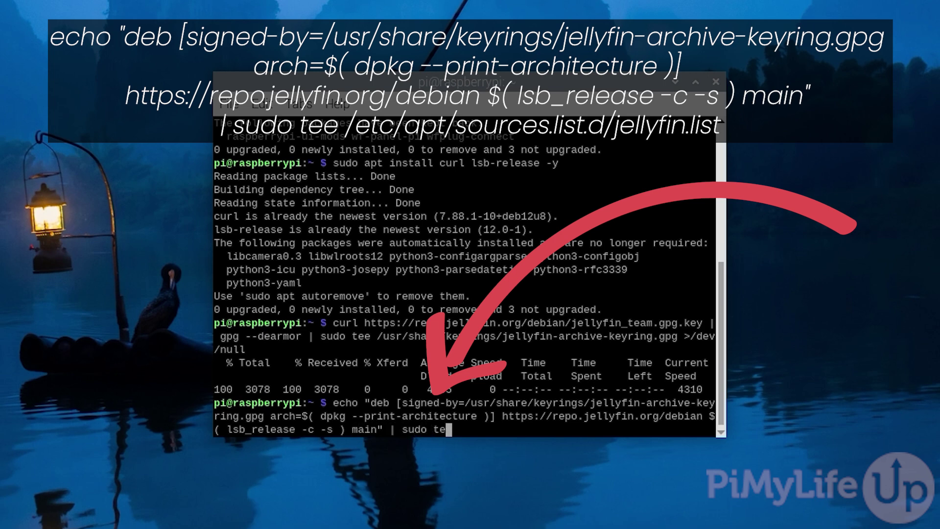
pyautogui.write('e /etc/ap')
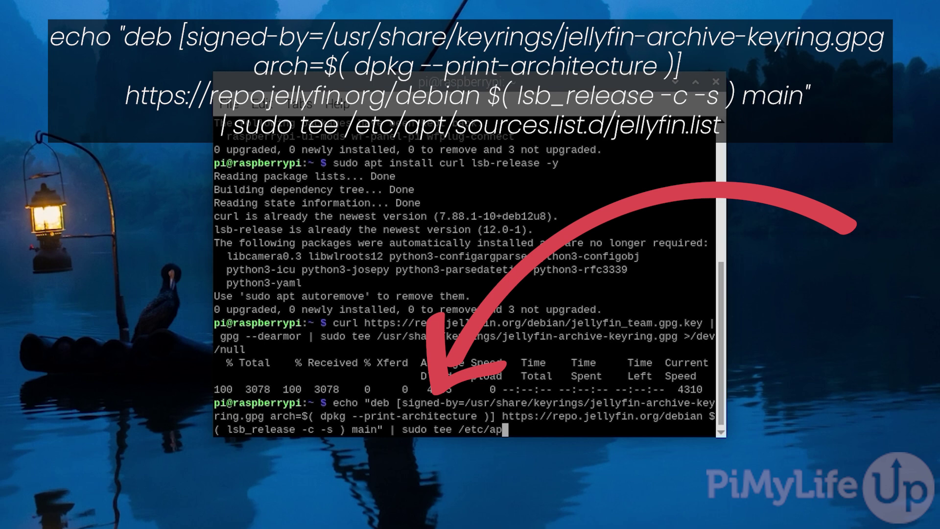
pyautogui.write('t/sources.li')
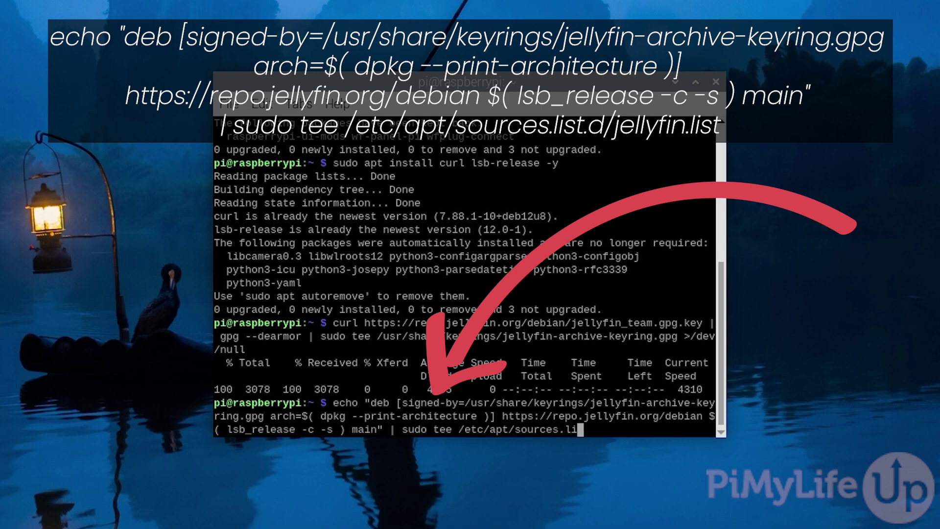
pyautogui.write('st.d')
pyautogui.write('/jellyfin')
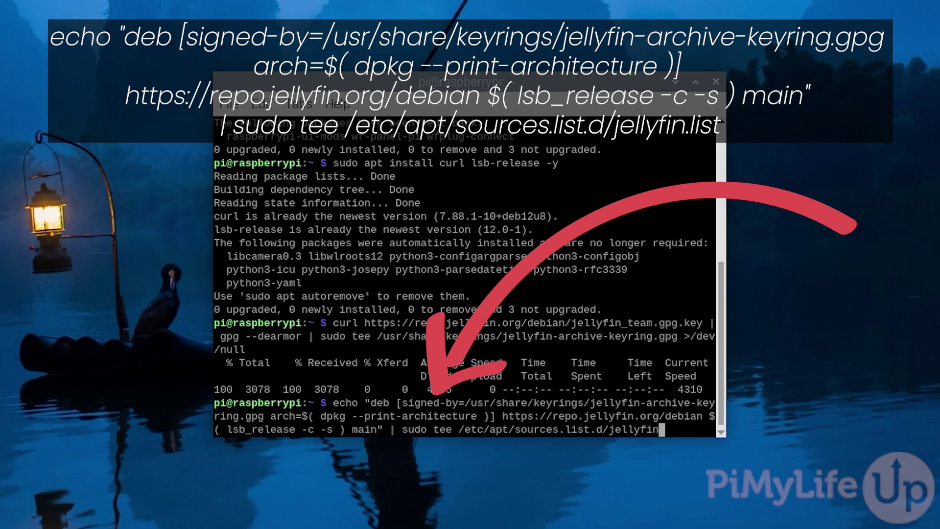
pyautogui.write('.list')
pyautogui.press('Return')
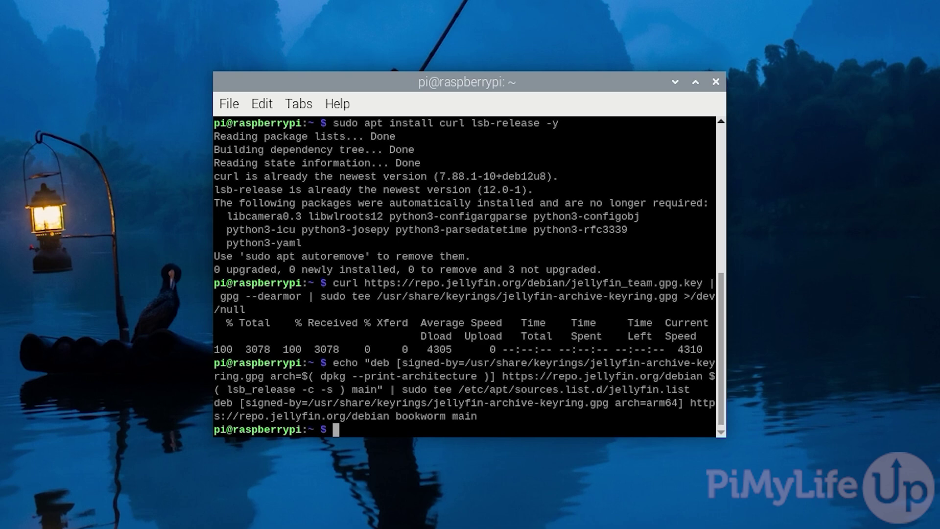
# Run sudo apt update to fetch the new Jellyfin repository's package index
pyautogui.write('sudo apt update')
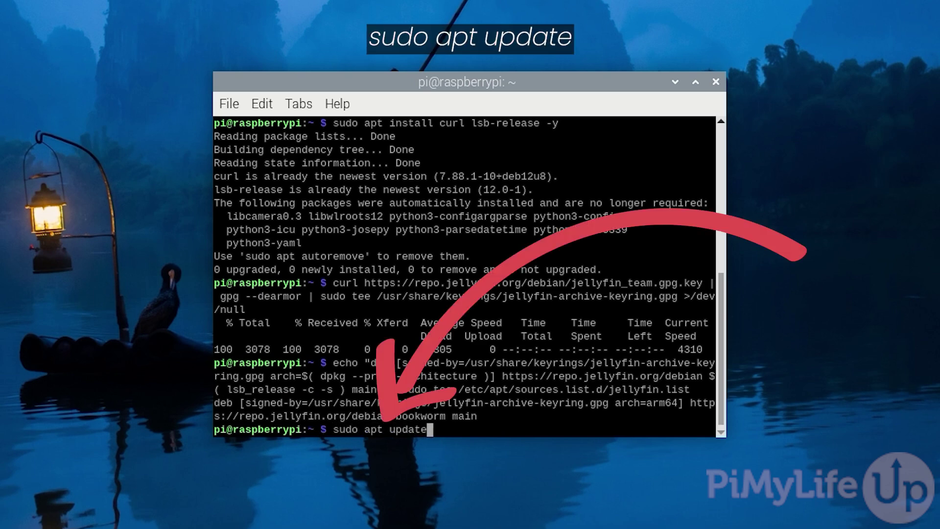
pyautogui.press('Return')
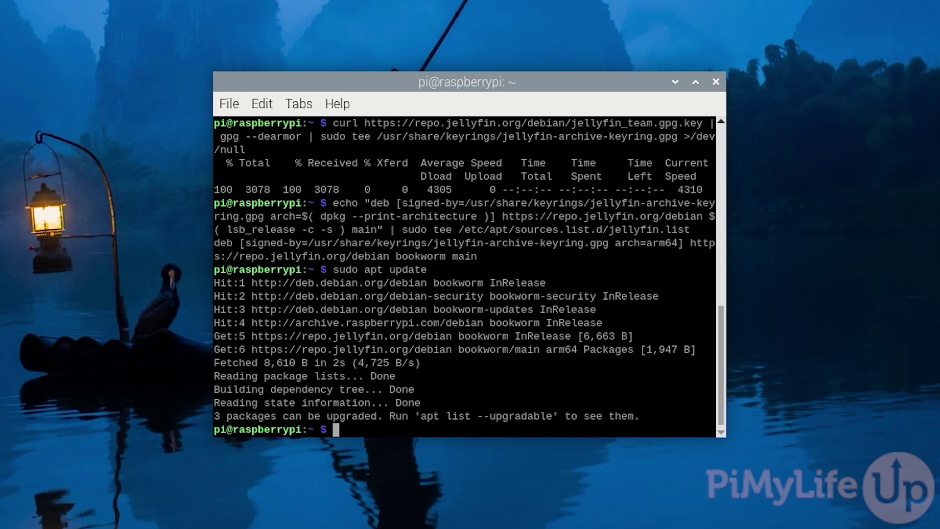
# Install Jellyfin 10.10.5 with sudo apt install jellyfin -y
pyautogui.write('sudo a')
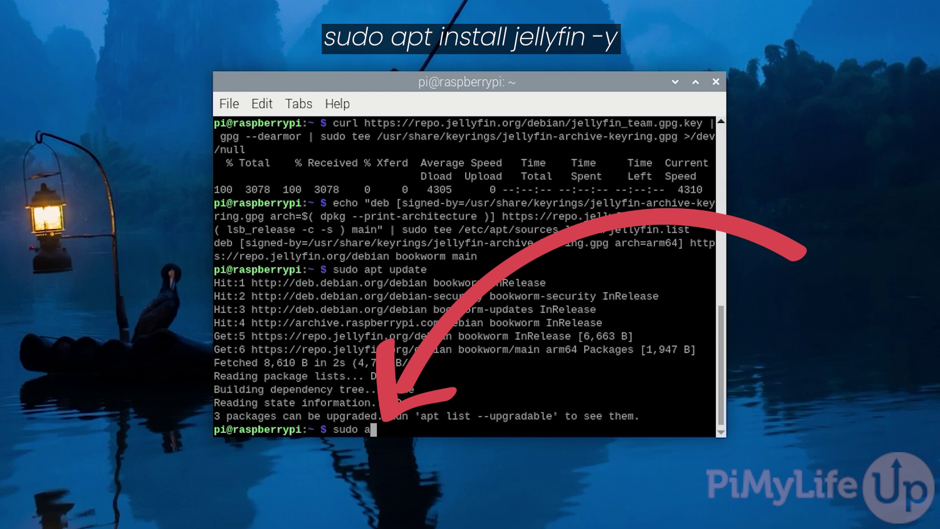
pyautogui.write('pt install jelly')
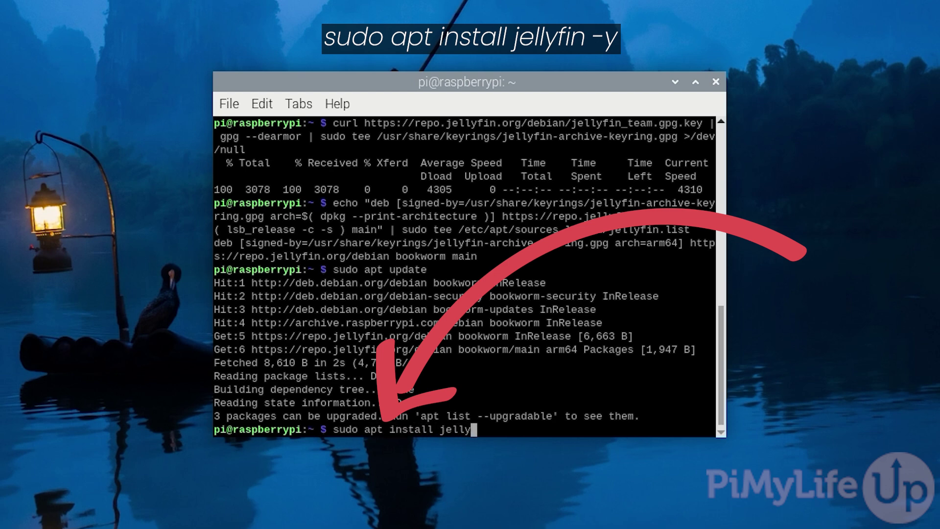
pyautogui.write('fin -y')
pyautogui.press('Return')
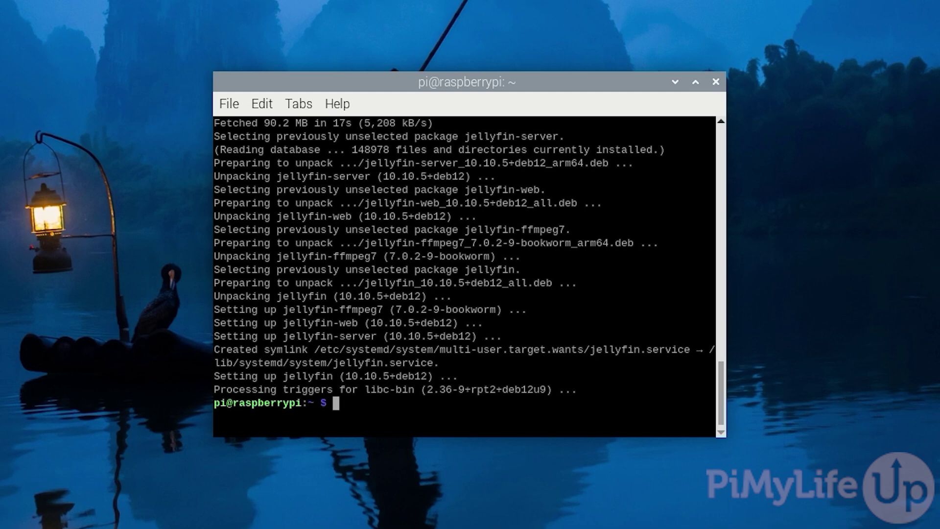
# Become root with sudo su and set 755 permissions on all folders under /media/movies/
pyautogui.write('sudo su')
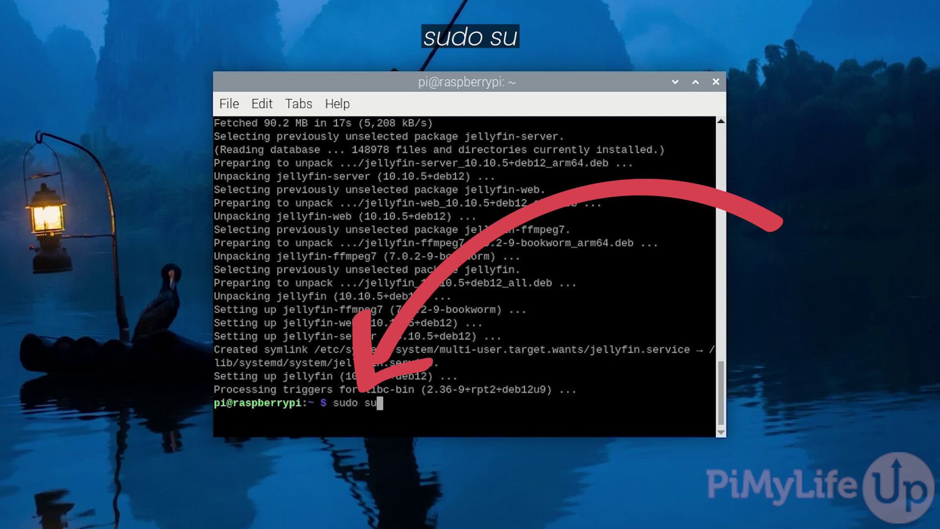
pyautogui.press('Return')
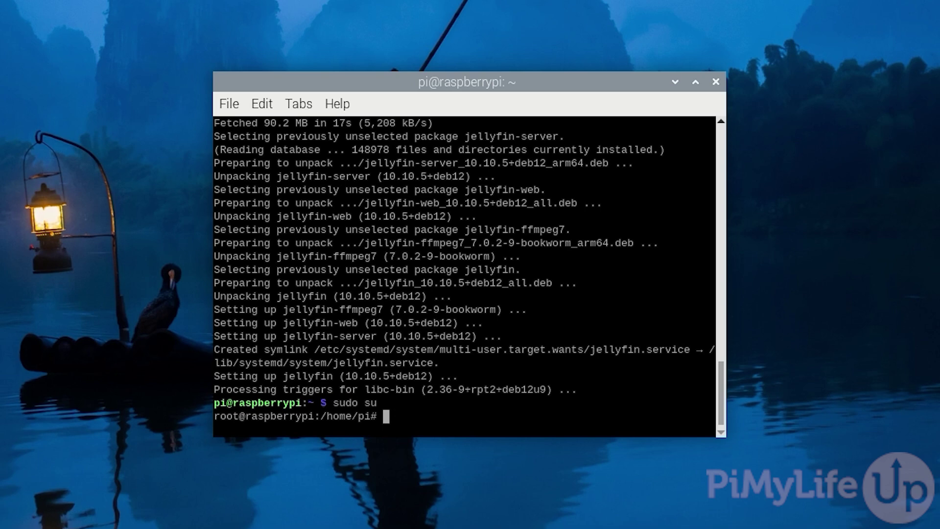
pyautogui.write('find ')
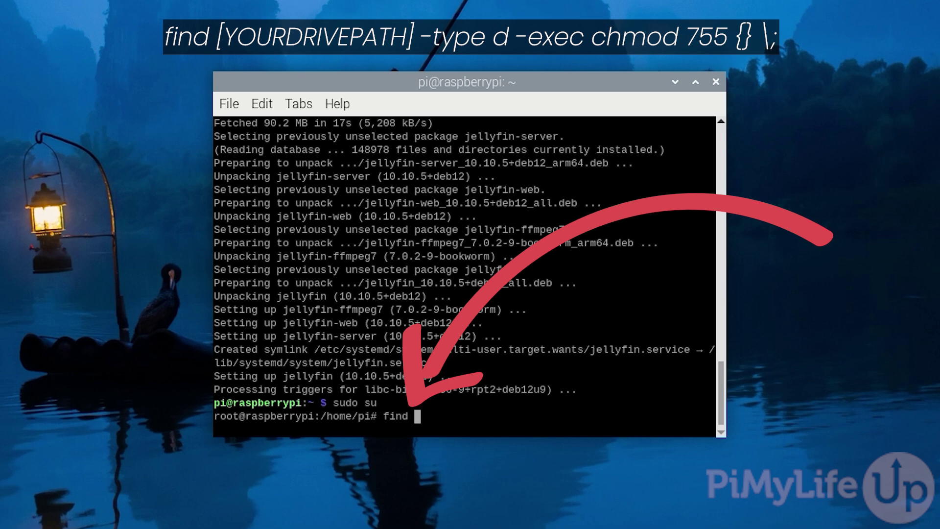
pyautogui.write('/media/mo')
pyautogui.press('Tab')
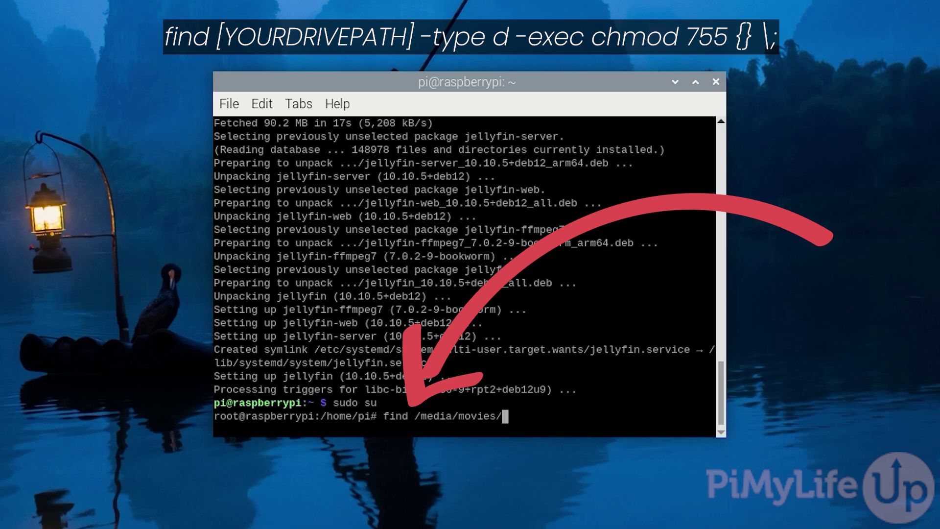
pyautogui.write('-type d ')
pyautogui.write('-exec c')
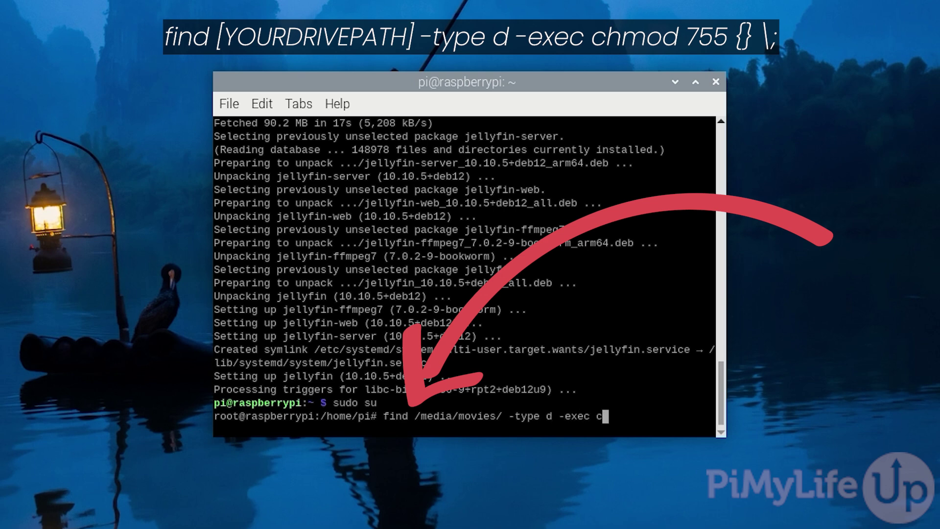
pyautogui.write('hmod 755 {} \\')
pyautogui.write(';')
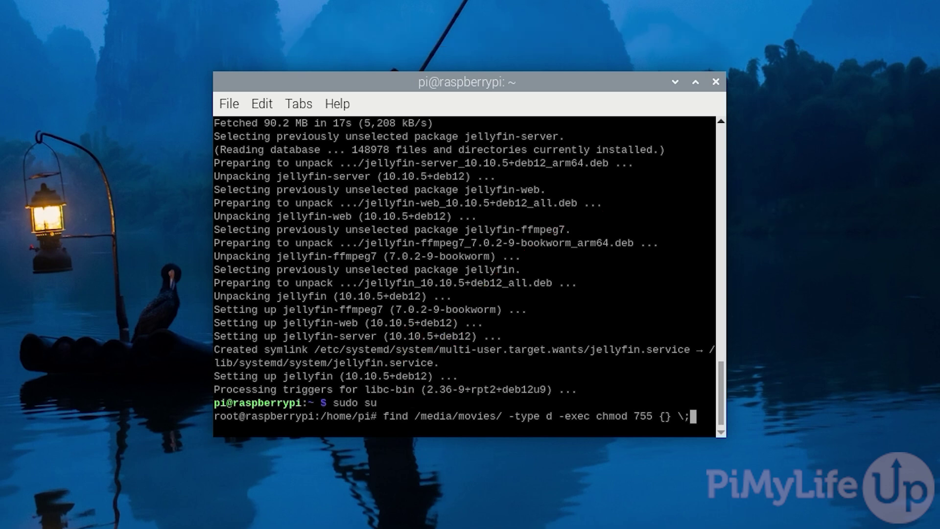
pyautogui.press('Return')
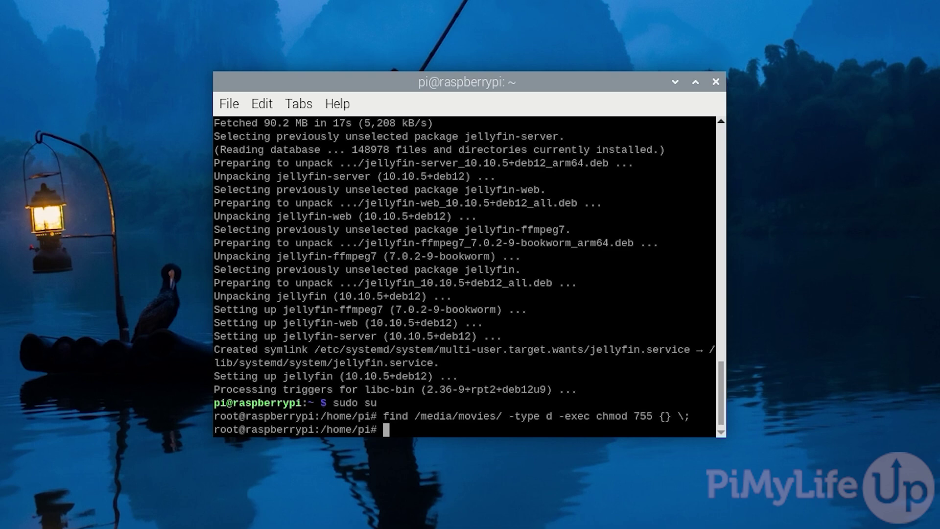
# Run find /media/movies/ -type f -exec chmod 644 {} \; to make every movie file 644
pyautogui.write('fi')
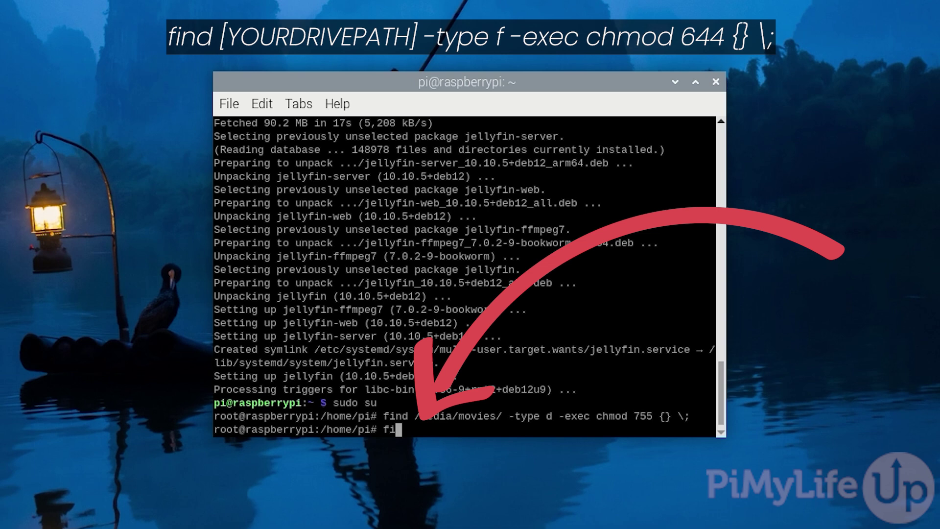
pyautogui.write('nd /media/m')
pyautogui.write('ovies -')
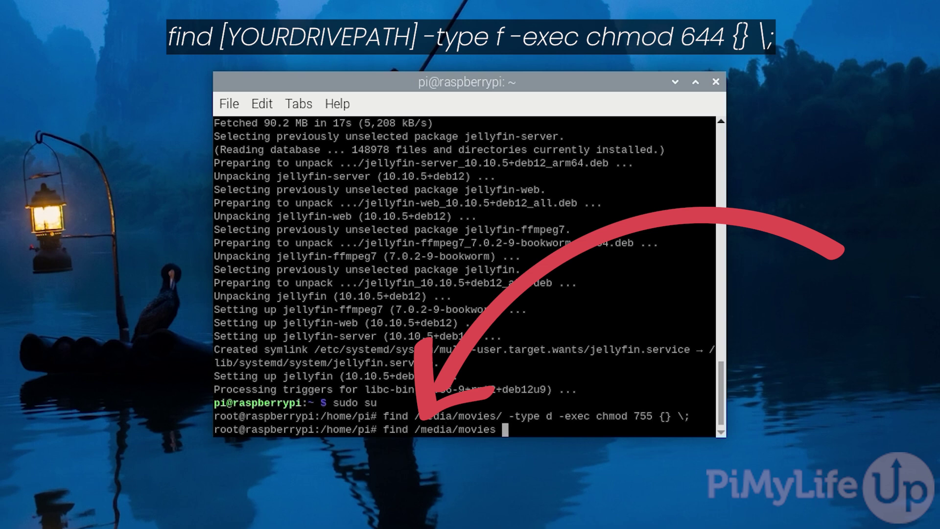
pyautogui.press('BackSpace')
pyautogui.press('BackSpace')
pyautogui.write('/ -typ')
pyautogui.write('e f -ex')
pyautogui.write('ec chmod ')
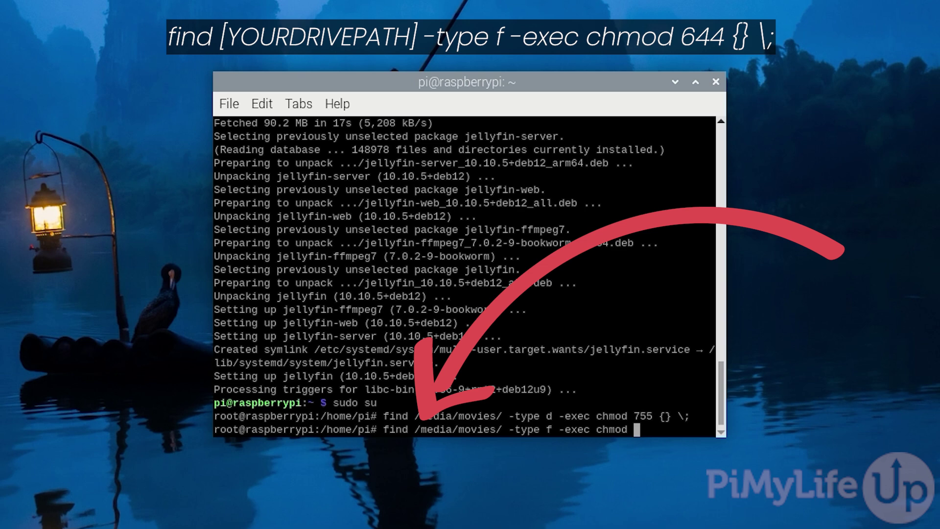
pyautogui.write('644 {} \\')
pyautogui.write(';')
pyautogui.press('Return')
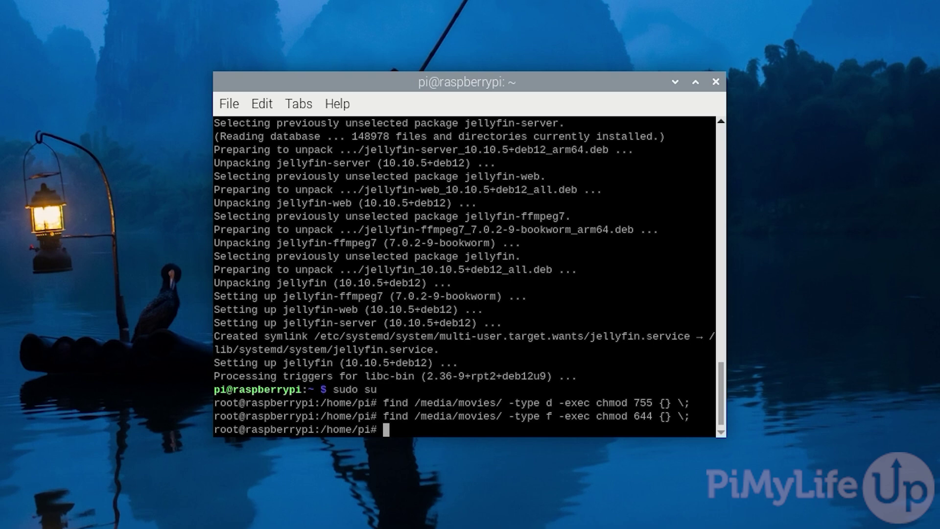
# Exit the root shell to return to the pi user prompt
pyautogui.write('exit')
pyautogui.press('Return')
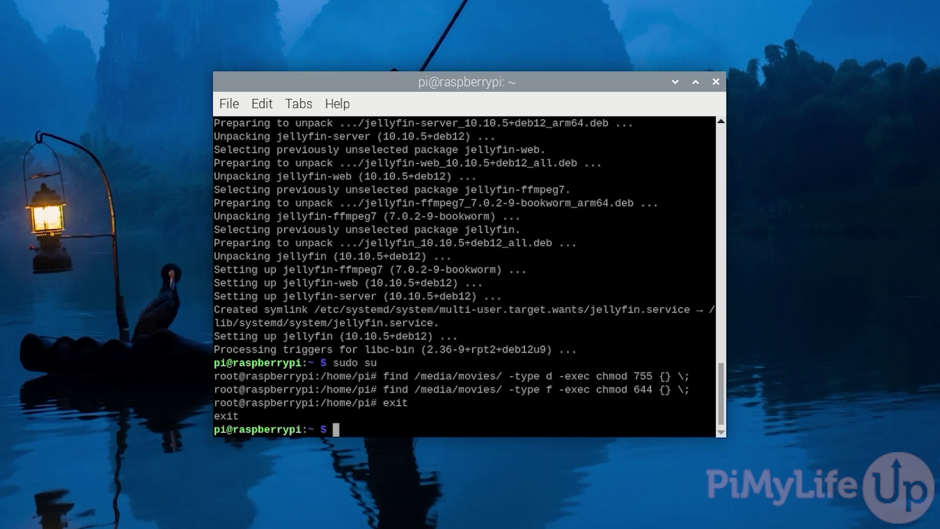
# Run hostname -I to show the Pi's IP address, 192.168.0.32
pyautogui.write('hostname -I')
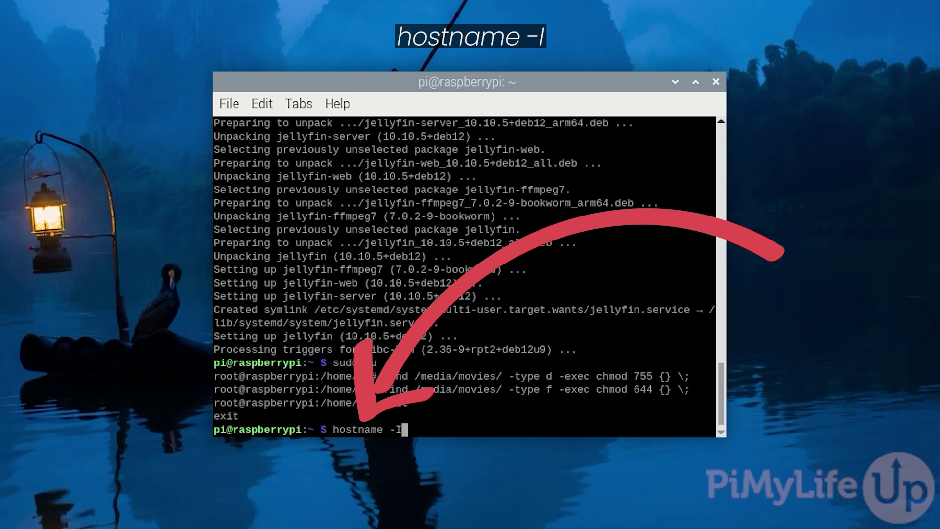
pyautogui.press('Return')
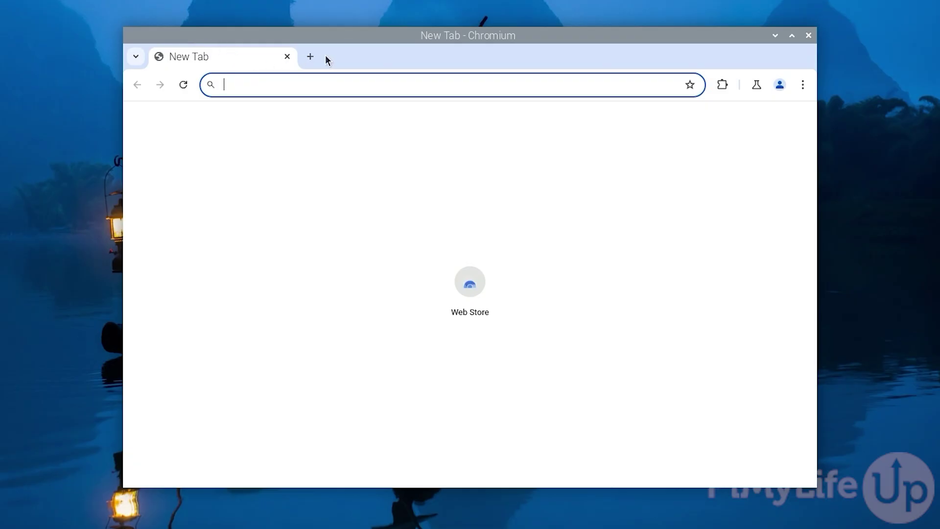
pyautogui.write('http')
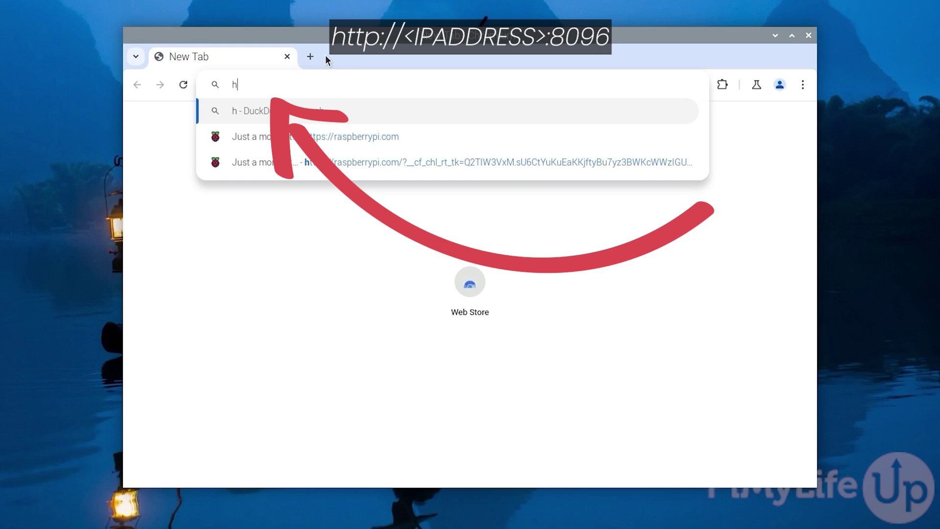
pyautogui.write(':')
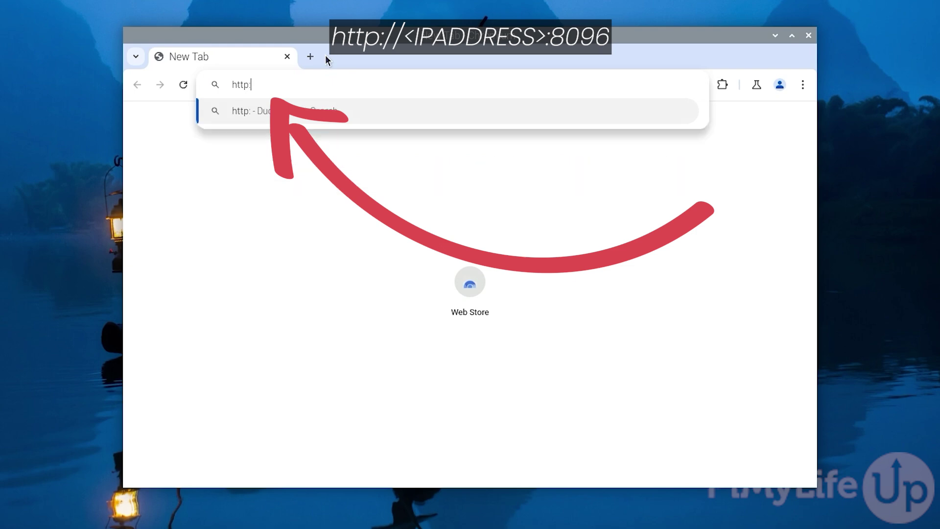
pyautogui.write('//192.168')
pyautogui.write('.')
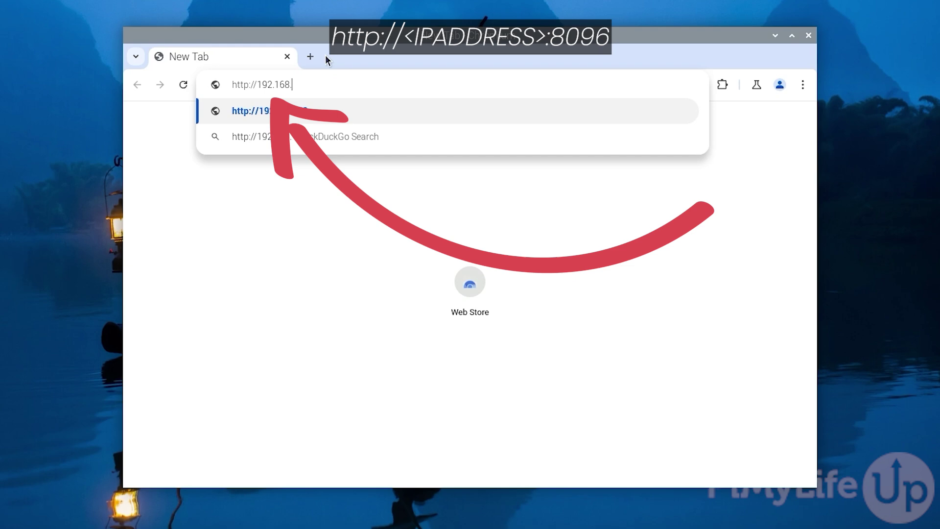
pyautogui.write('0.32')
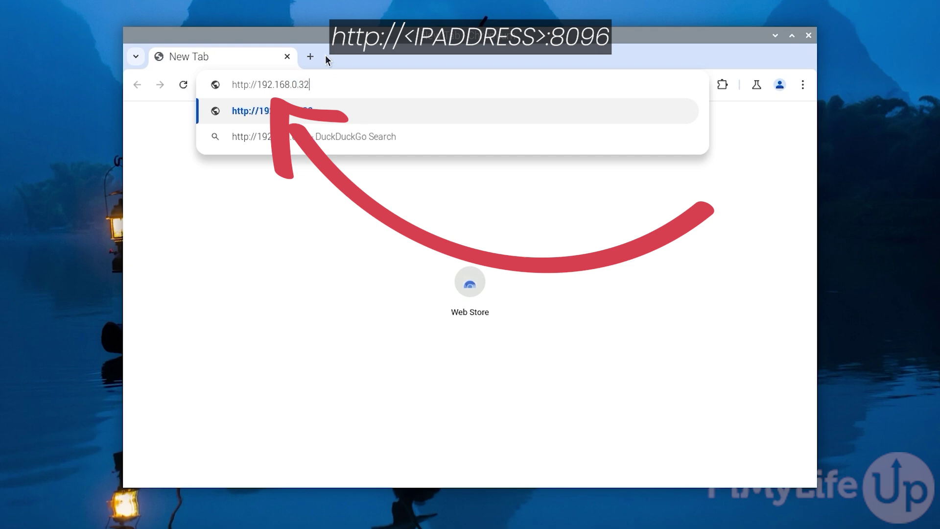
pyautogui.write(':')
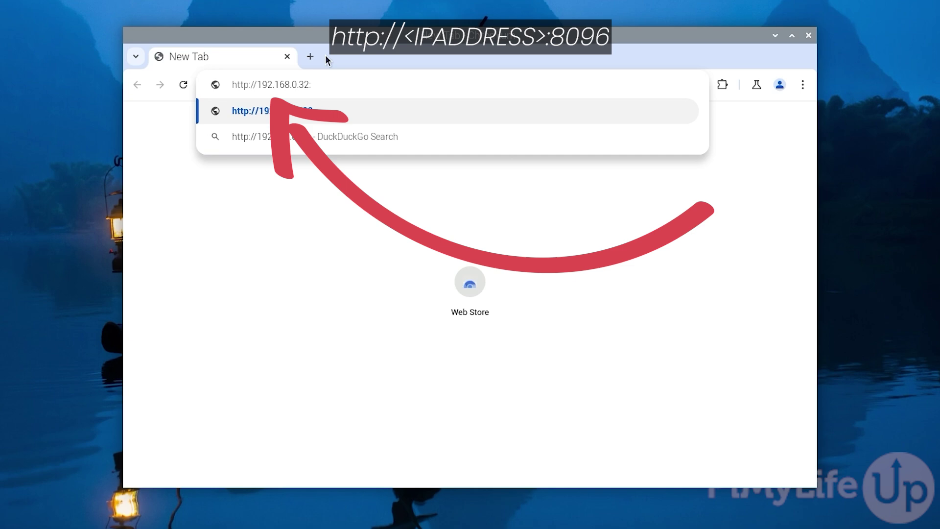
pyautogui.write('8096')
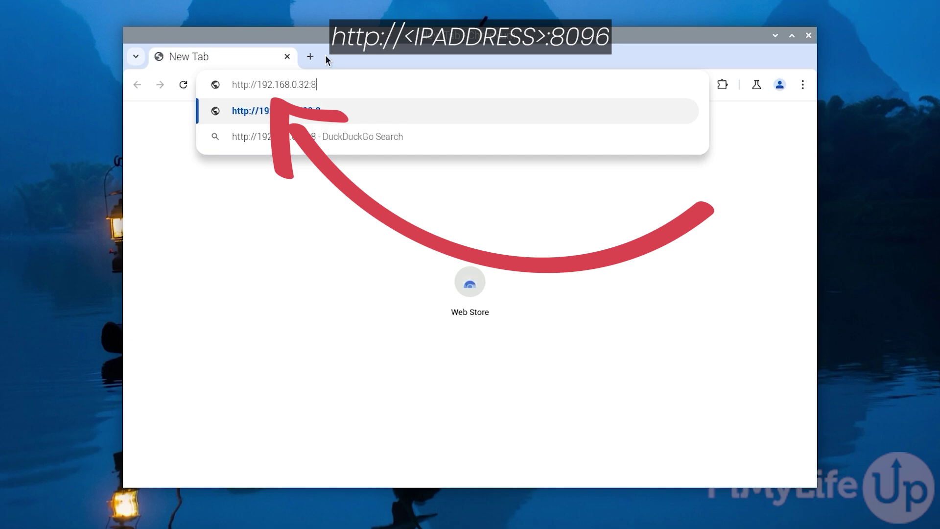
pyautogui.press('Return')
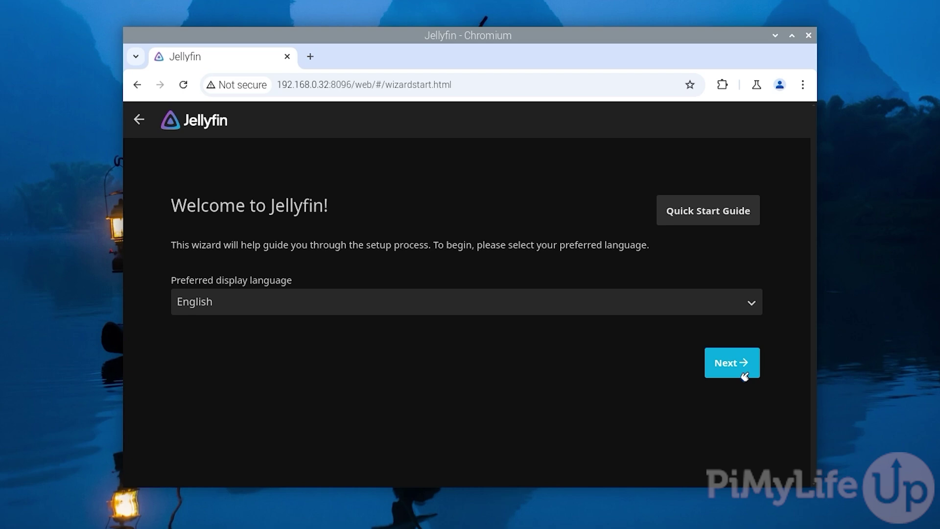
# Keep English, replace the default admin username, and enter and confirm the password
pyautogui.click(743, 373)
pyautogui.scroll(-2, 724, 266)
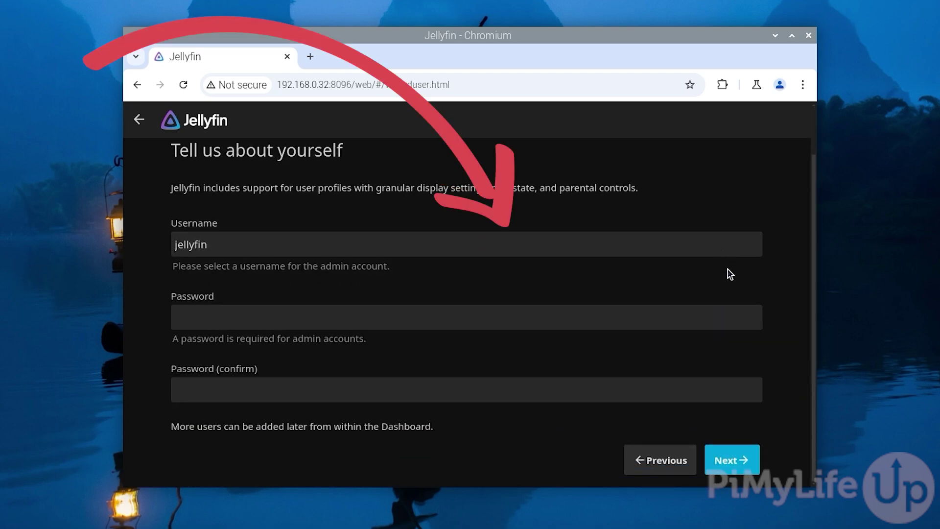
pyautogui.doubleClick(484, 244)
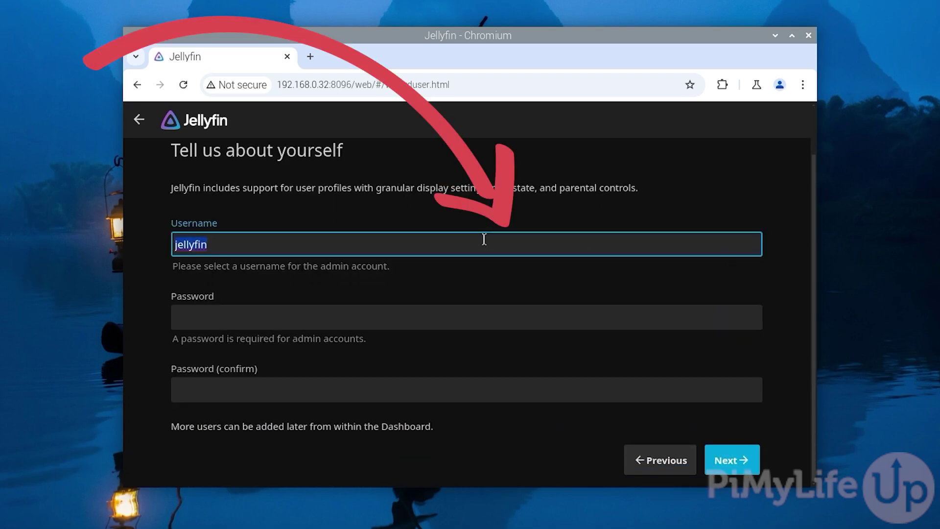
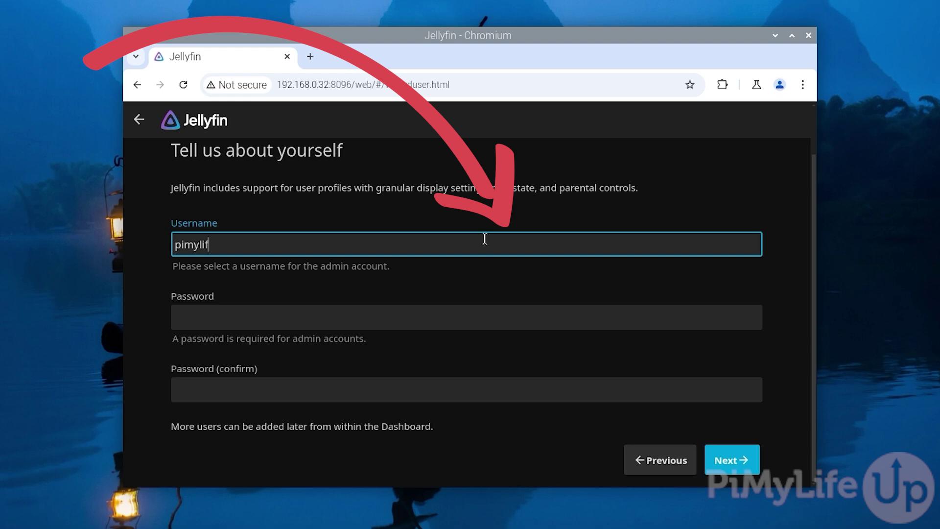
pyautogui.press('Tab')
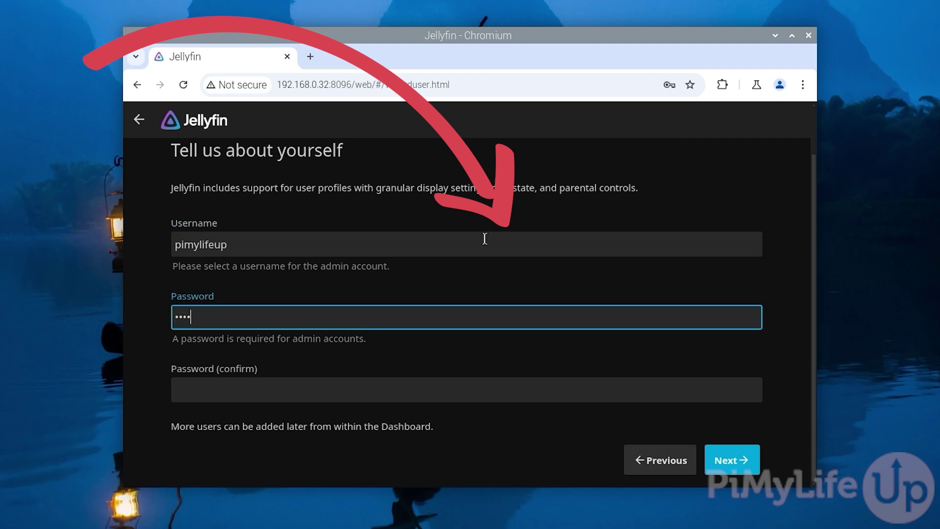
pyautogui.press('Tab')
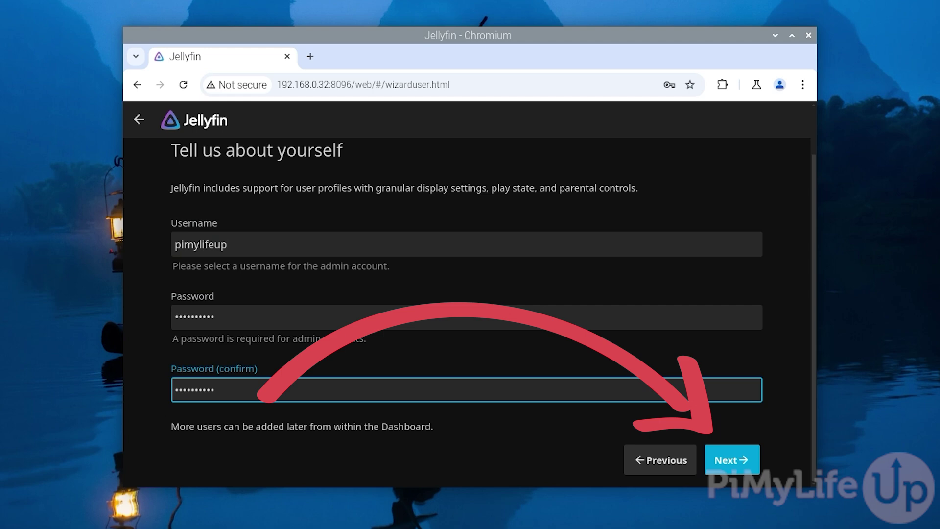
pyautogui.press('Return')
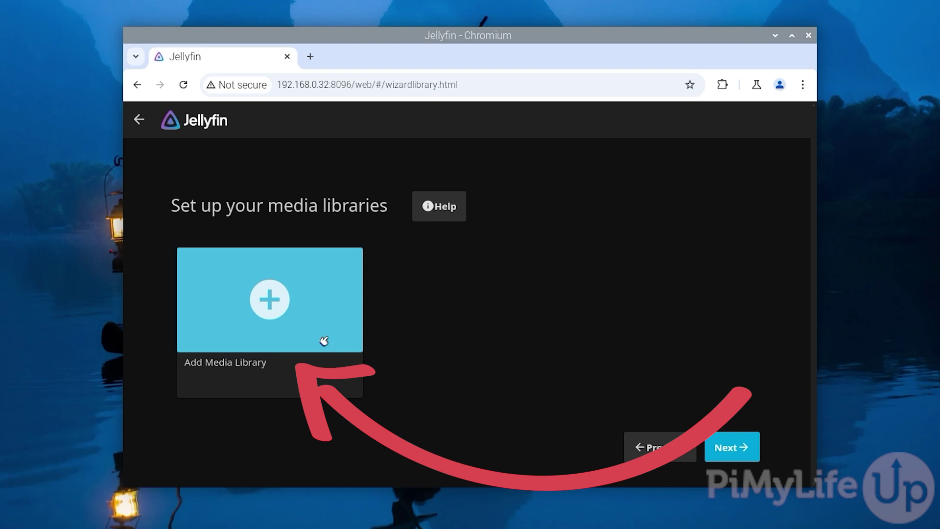
# Start a new media library with content type Movies
pyautogui.click(322, 340)
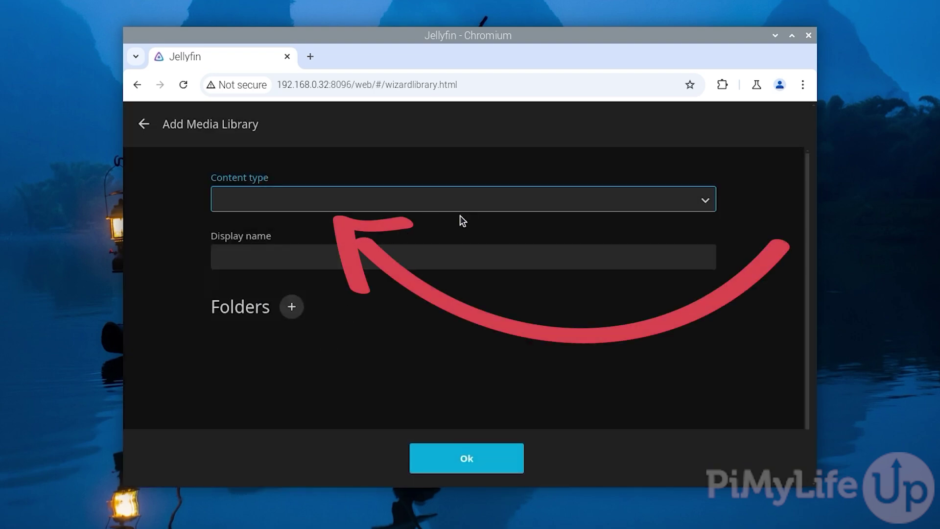
pyautogui.click(665, 201)
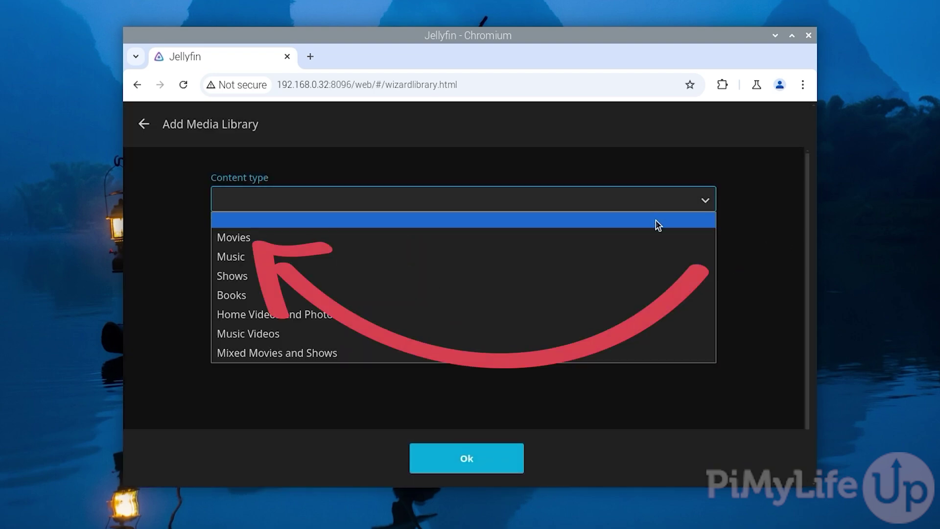
pyautogui.click(650, 239)
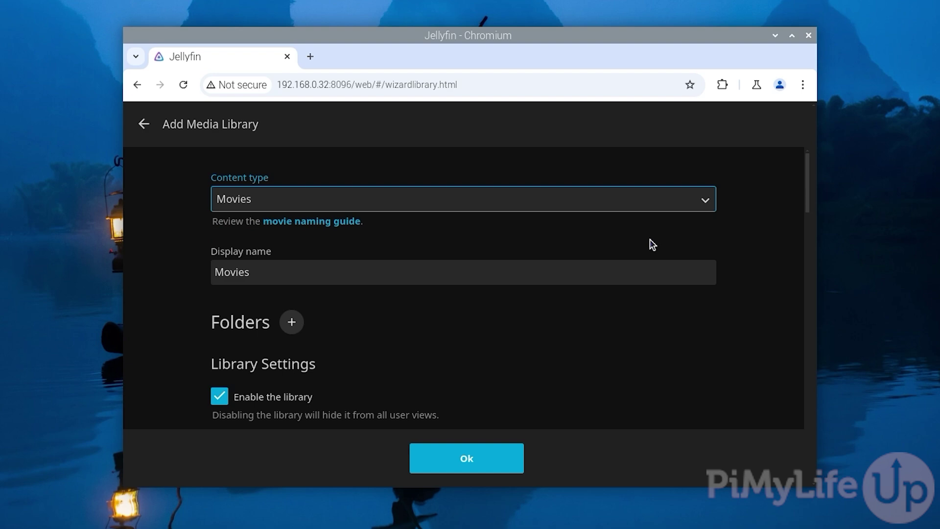
pyautogui.scroll(-3, 650, 245)
pyautogui.scroll(3, 651, 244)
pyautogui.scroll(-1, 356, 309)
pyautogui.scroll(-2, 356, 309)
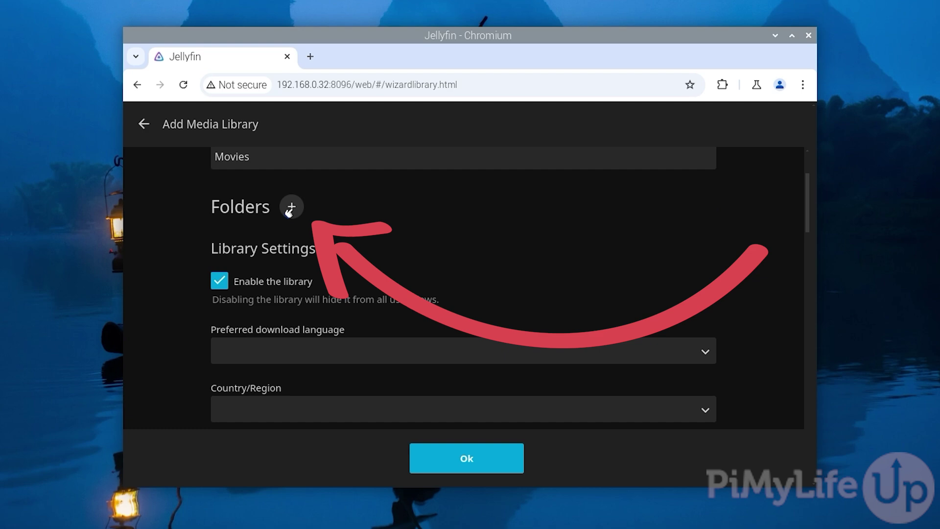
# Add the folder /media/movies to the Movies library
pyautogui.click(291, 208)
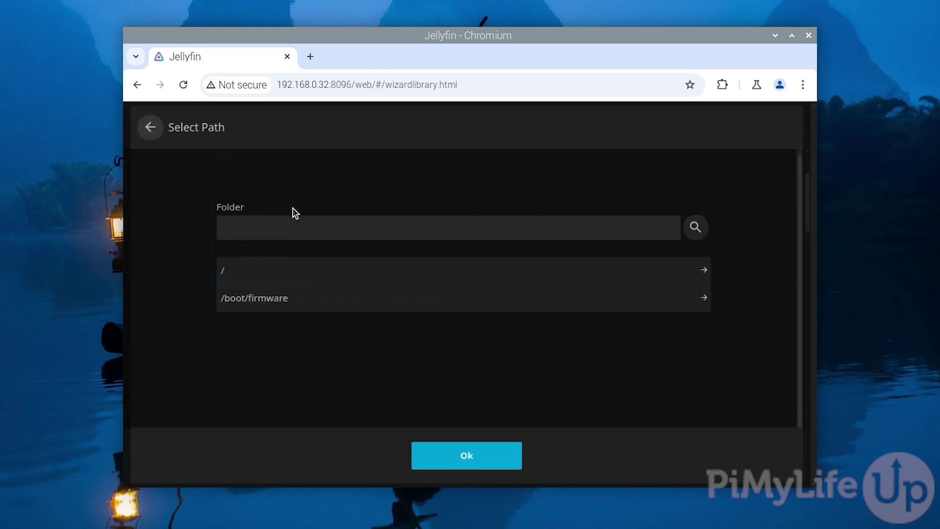
pyautogui.click(279, 273)
pyautogui.scroll(-3, 281, 288)
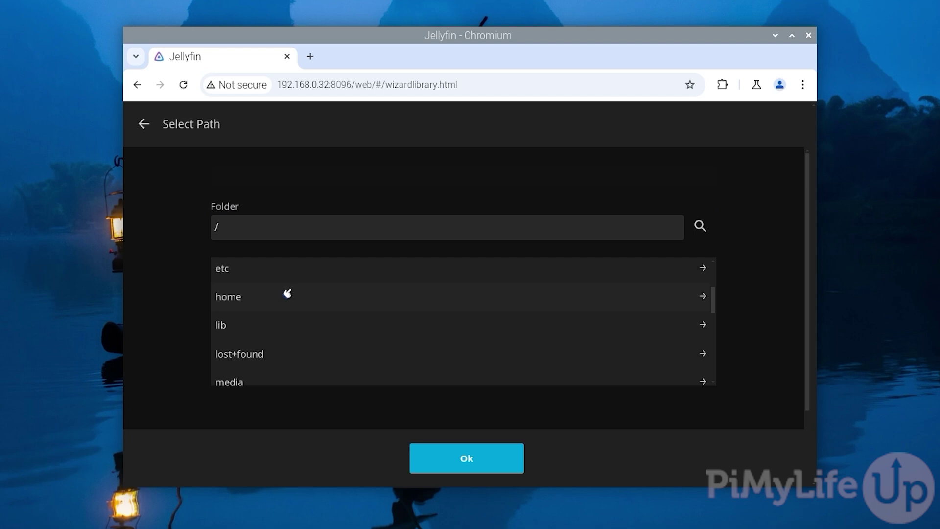
pyautogui.scroll(-2, 288, 293)
pyautogui.click(263, 275)
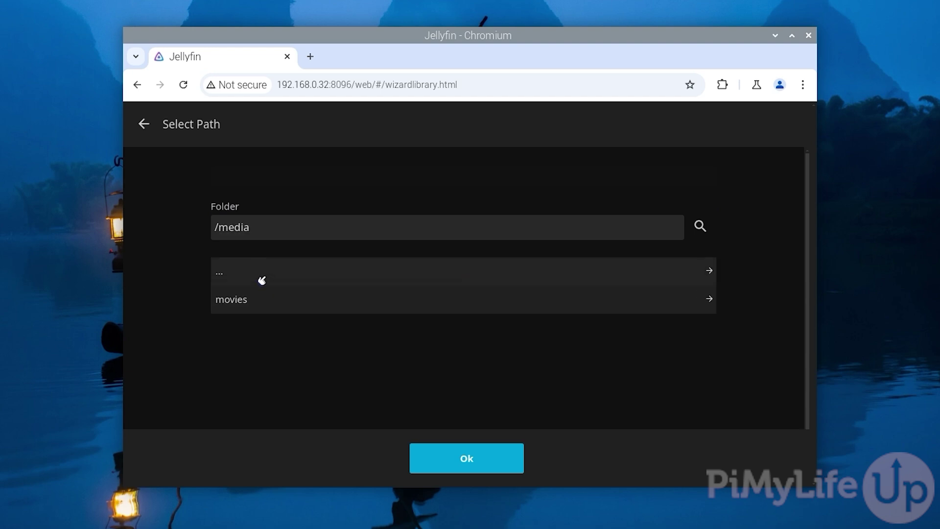
pyautogui.click(269, 304)
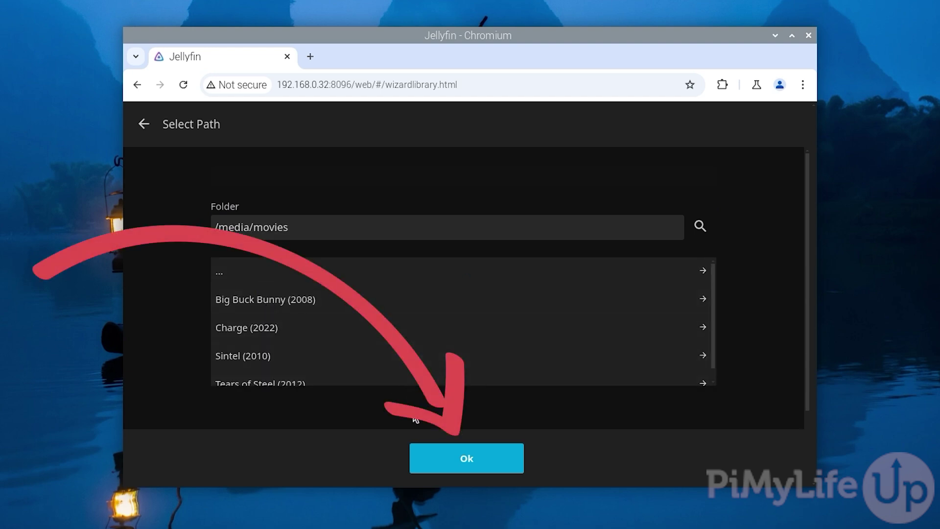
pyautogui.click(495, 463)
# Set the library's preferred download language to English
pyautogui.scroll(-2, 428, 376)
pyautogui.click(368, 286)
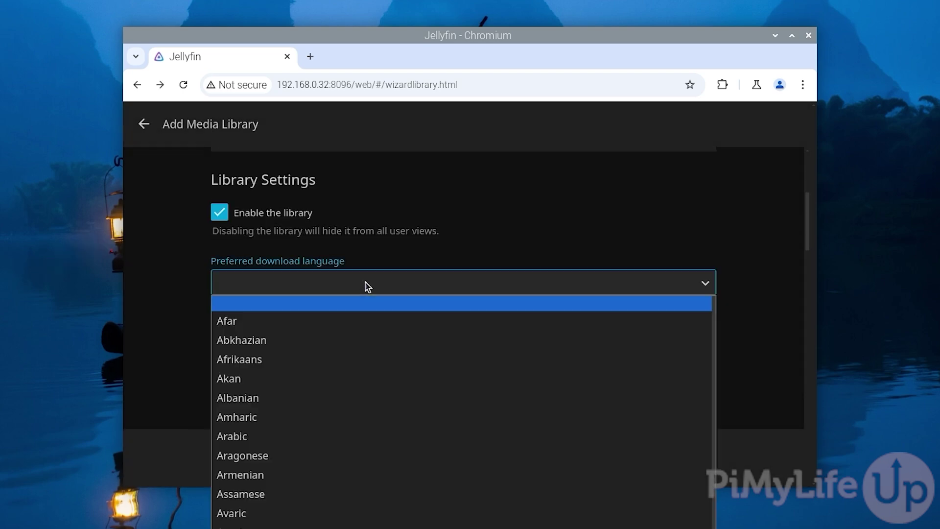
pyautogui.scroll(-10, 369, 387)
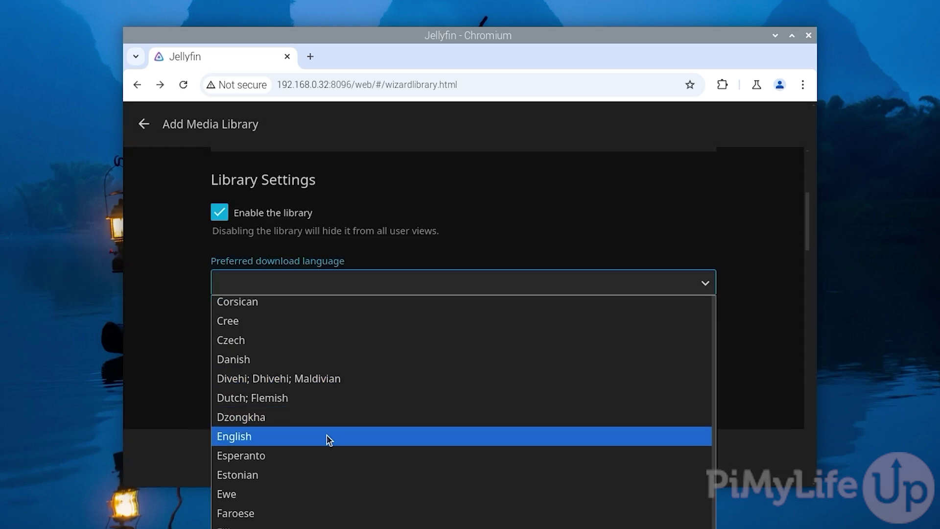
pyautogui.click(329, 437)
# Review the remaining library settings and save the Movies library
pyautogui.scroll(-2, 720, 405)
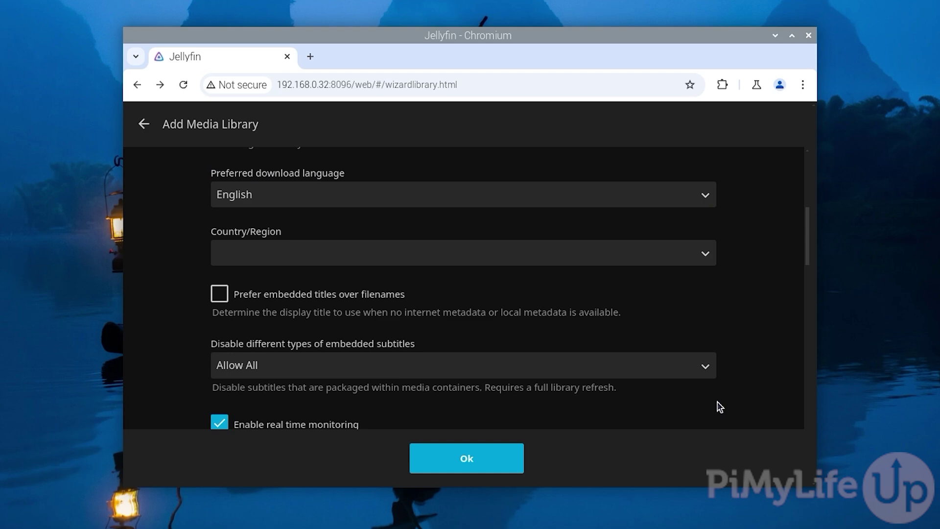
pyautogui.scroll(-3, 705, 403)
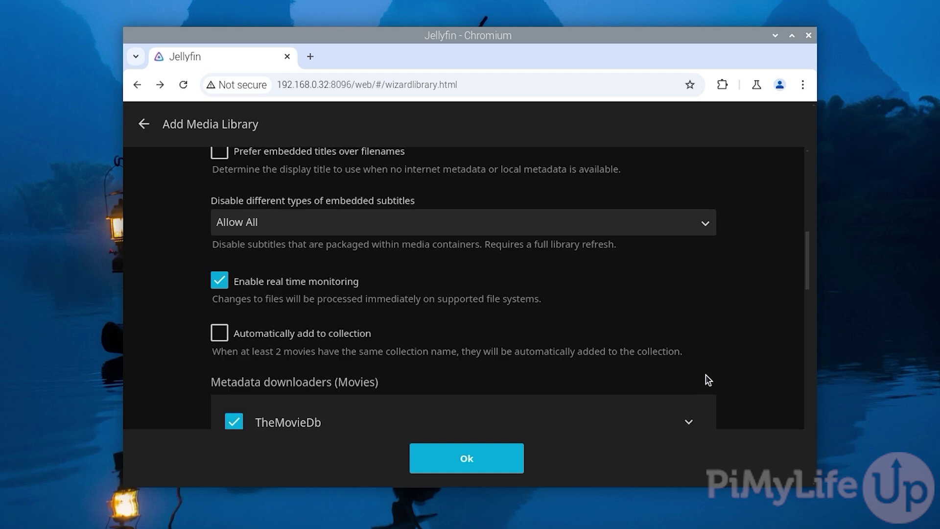
pyautogui.scroll(-10, 709, 379)
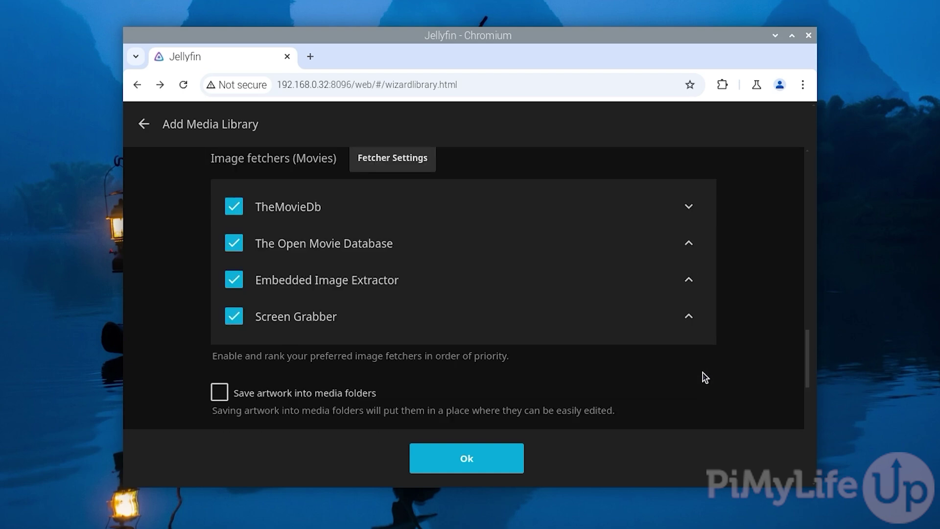
pyautogui.scroll(-10, 705, 377)
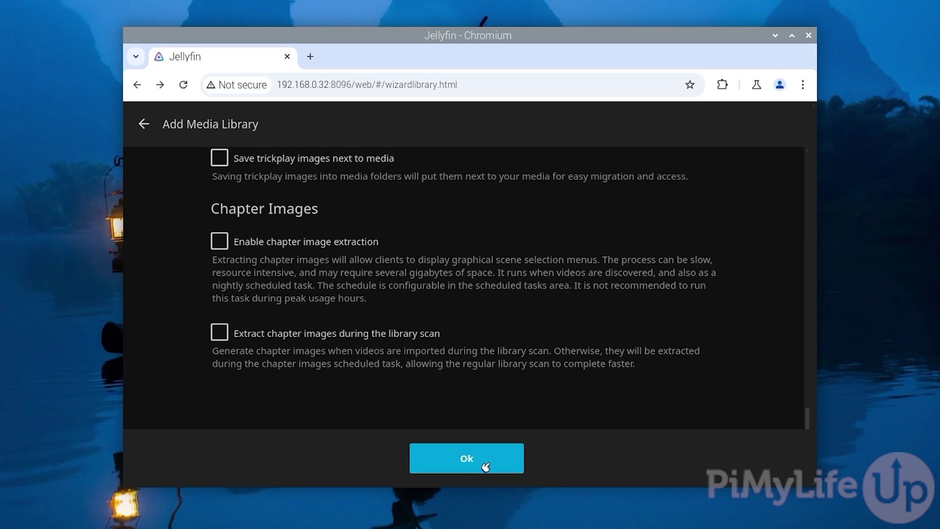
pyautogui.scroll(5, 506, 413)
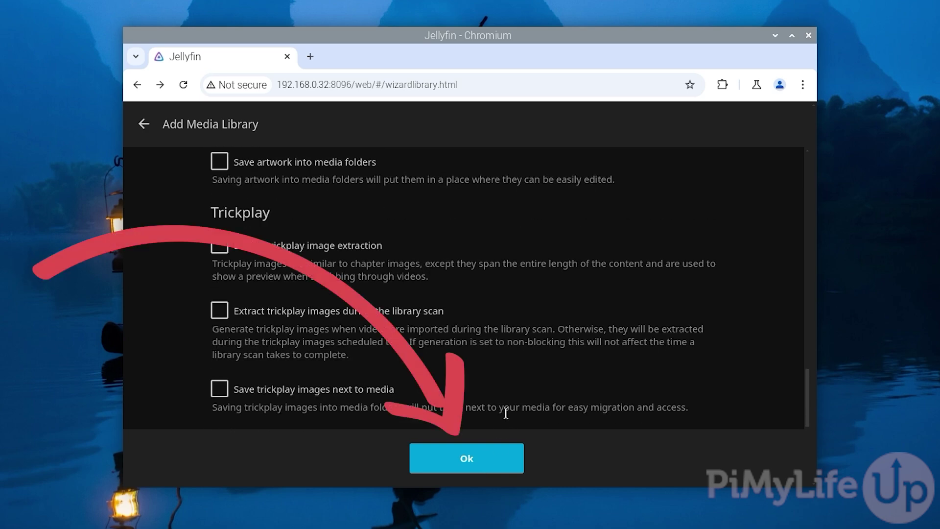
pyautogui.scroll(4, 287, 269)
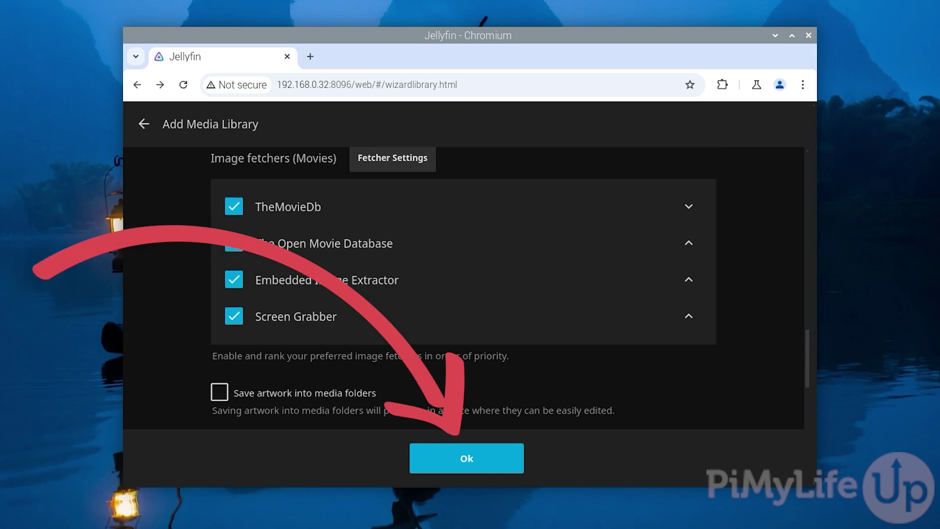
pyautogui.scroll(-6, 369, 335)
pyautogui.scroll(-3, 369, 334)
pyautogui.click(477, 458)
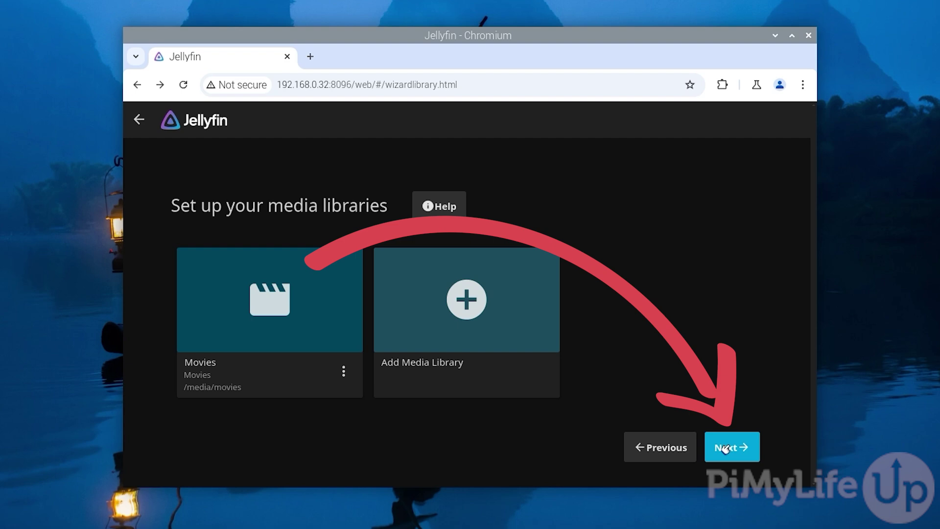
# Accept English/United States metadata and remote access defaults, then finish the wizard
pyautogui.click(725, 448)
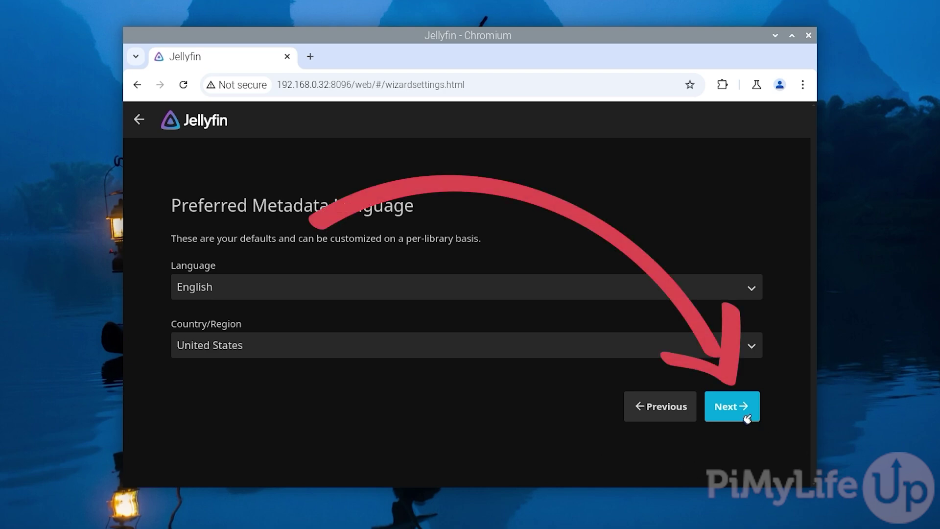
pyautogui.click(748, 418)
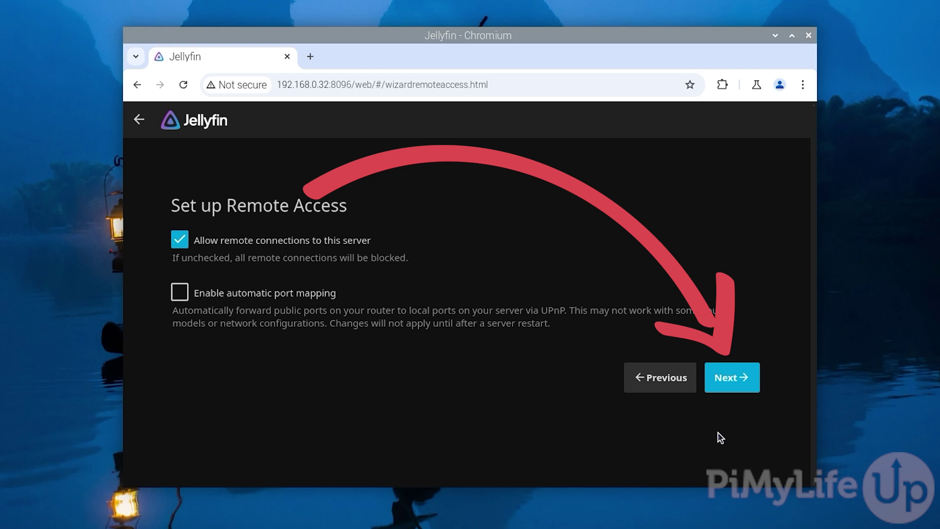
pyautogui.click(728, 390)
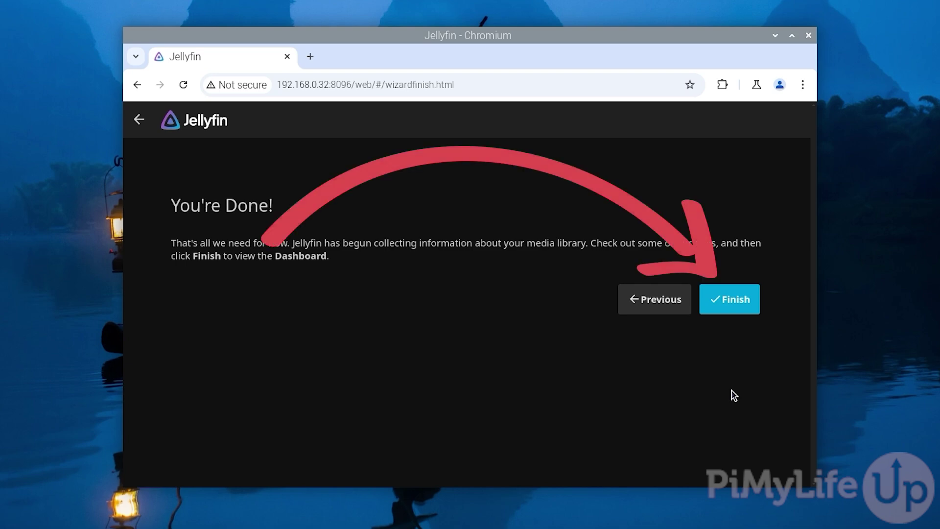
pyautogui.click(733, 313)
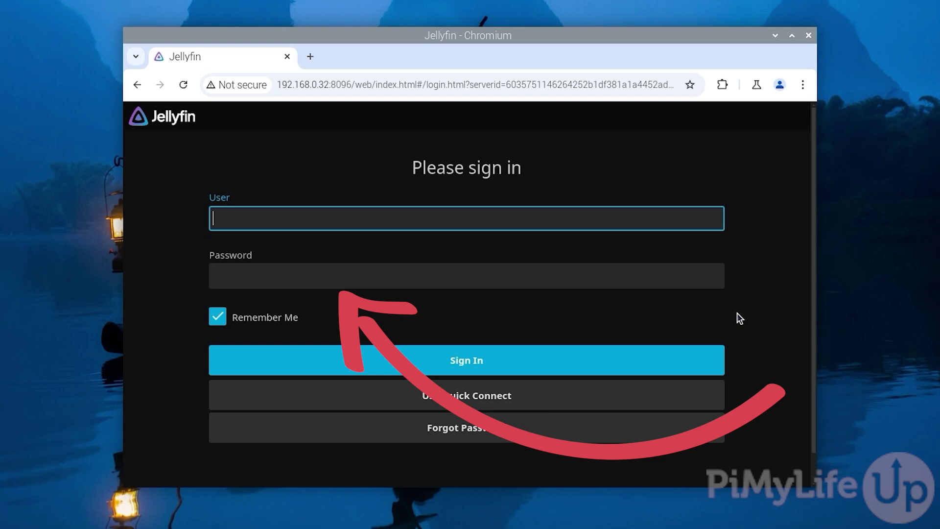
# Sign in with the admin username and password and view the Movies library
pyautogui.press('Tab')
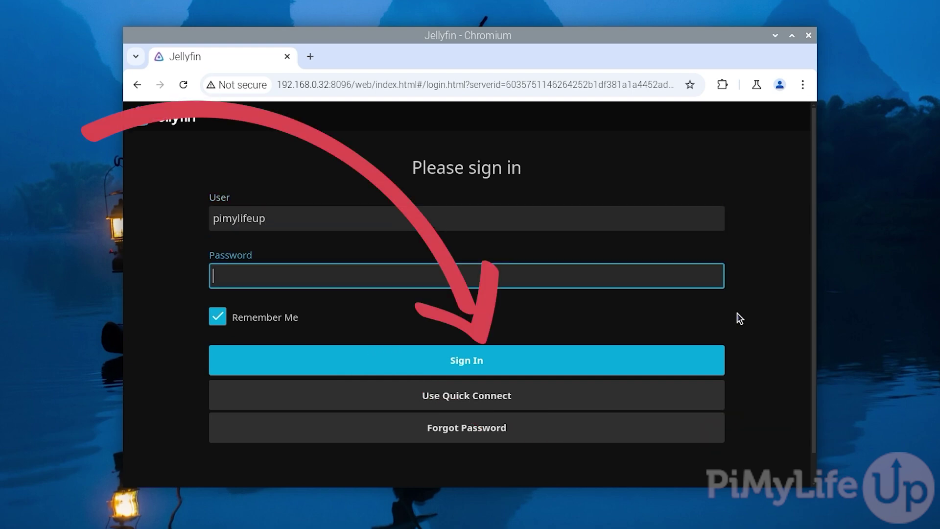
pyautogui.press('Return')
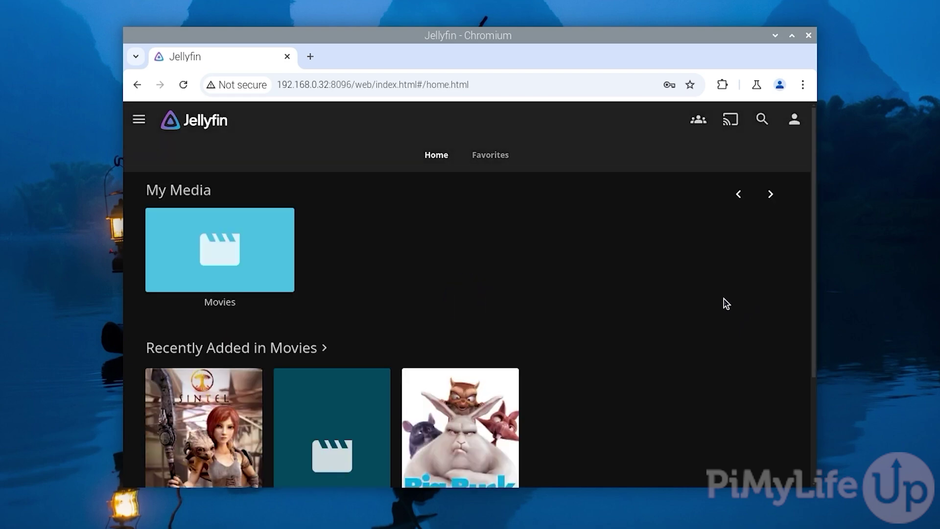
pyautogui.scroll(-3, 638, 316)
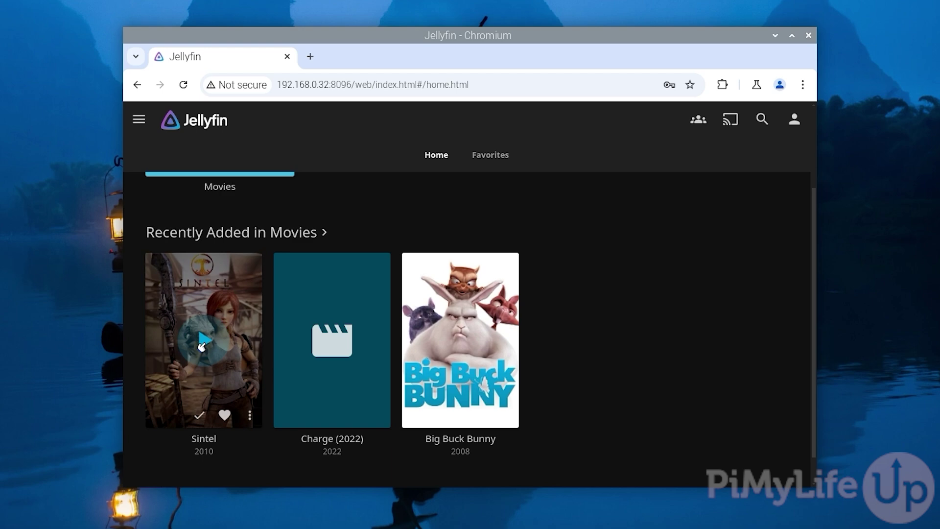
# Play Sintel (2010) from Recently Added in Movies
pyautogui.click(201, 346)
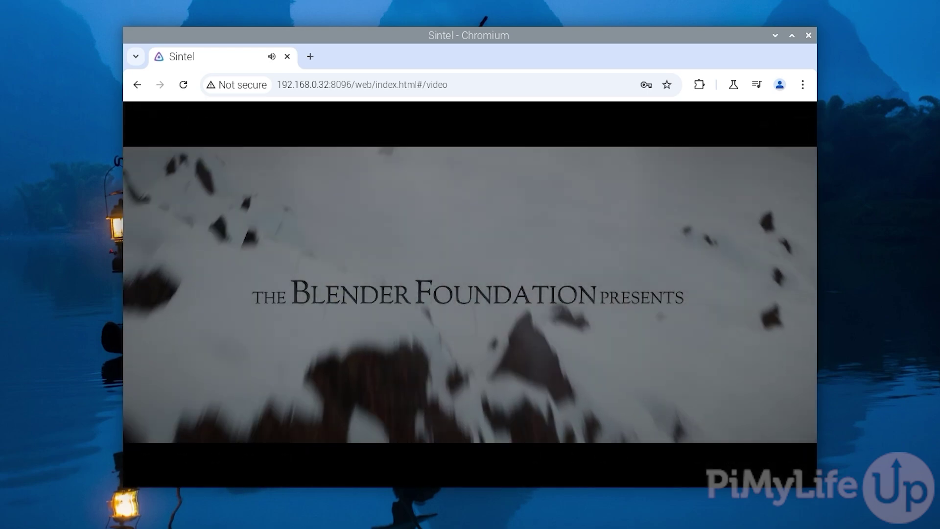
pyautogui.moveTo(348, 246)
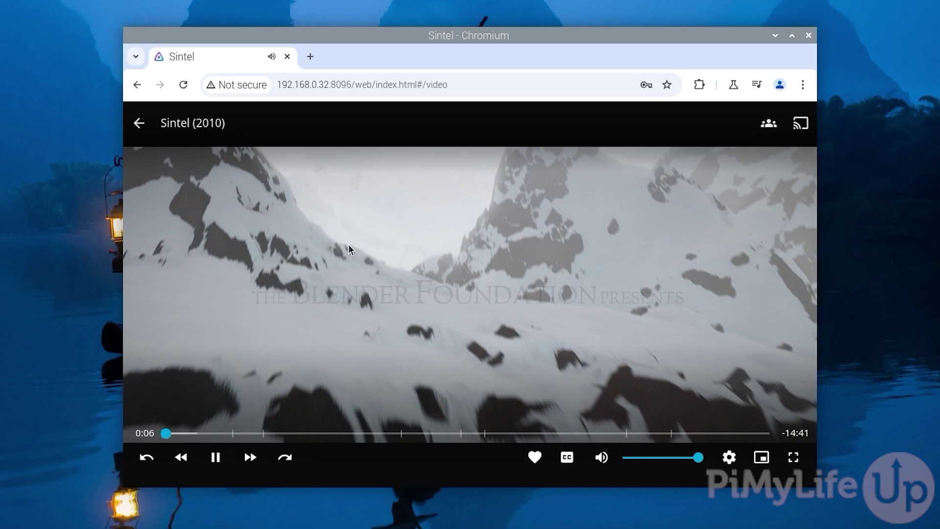